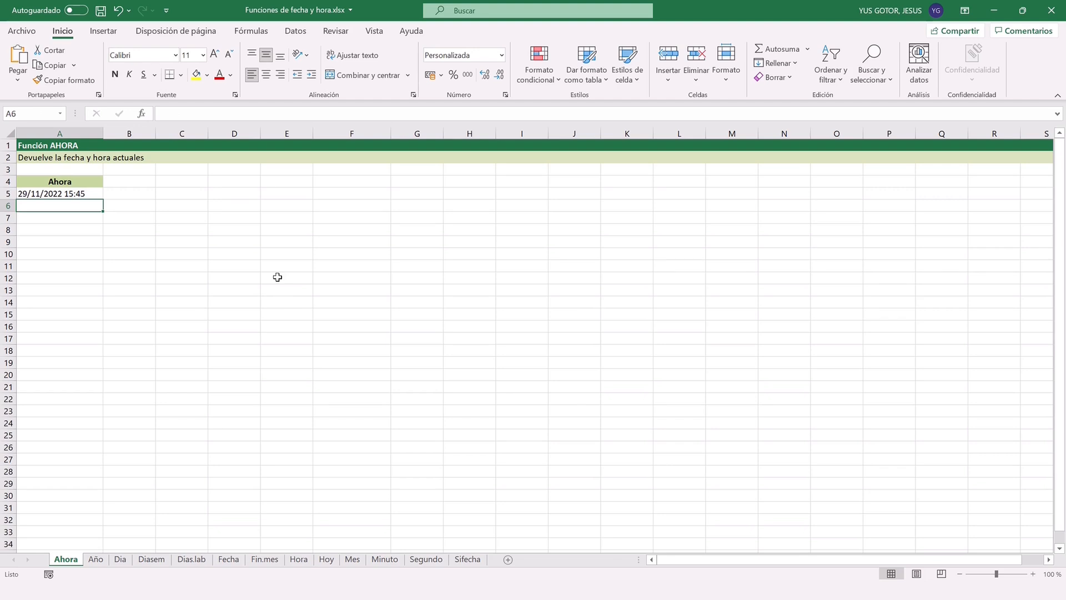
On the Ahora sheet, enter =AHORA()-0,5 in cell A6 and =AHORA()+7 in cell A7.
type("=")
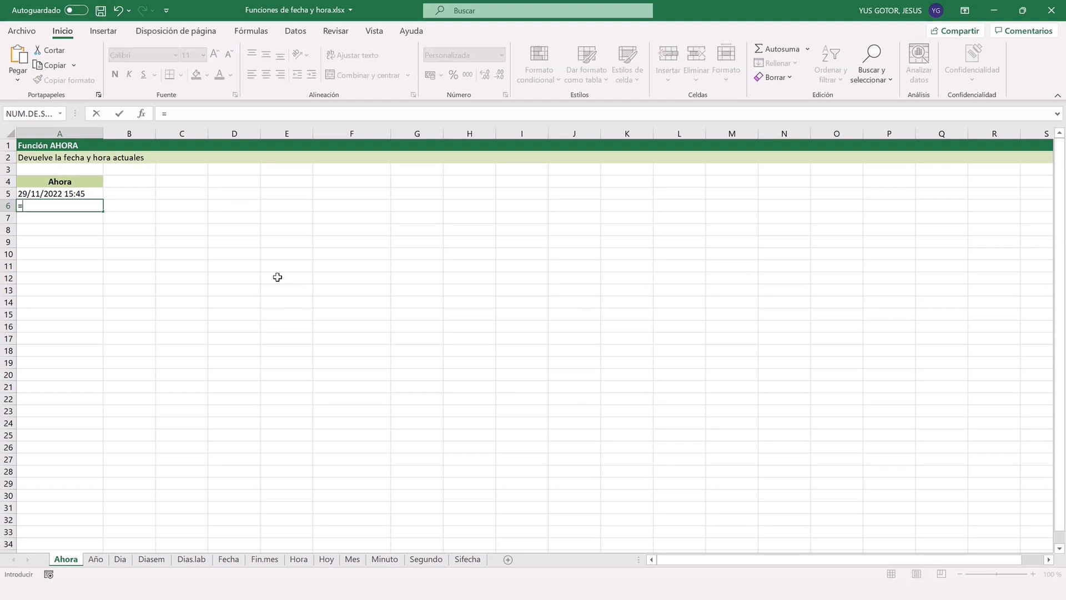
type("ahora()-0,5")
key("Return")
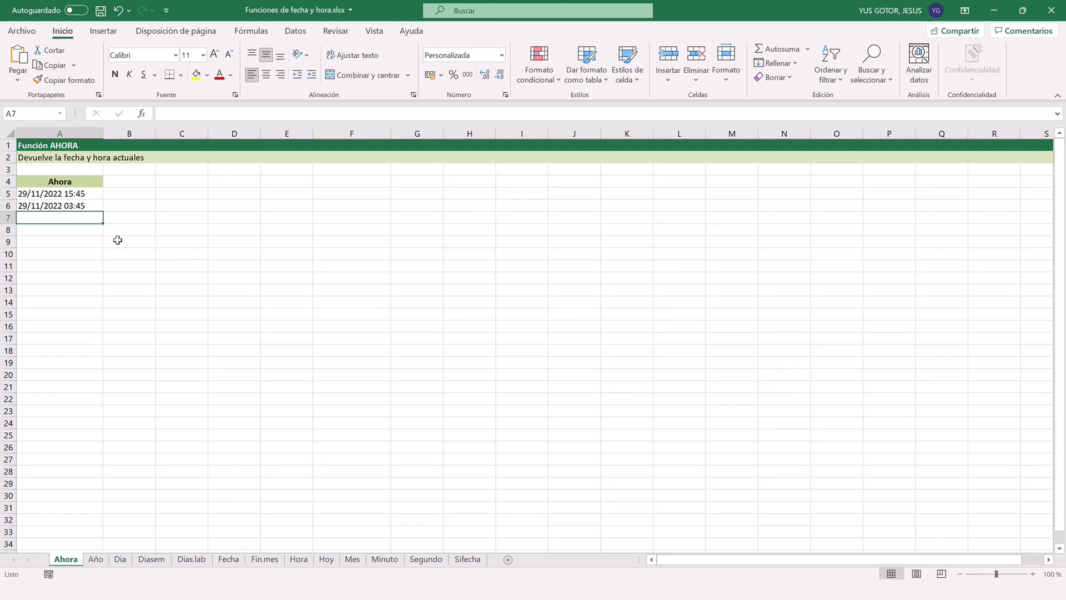
type("=ahora()")
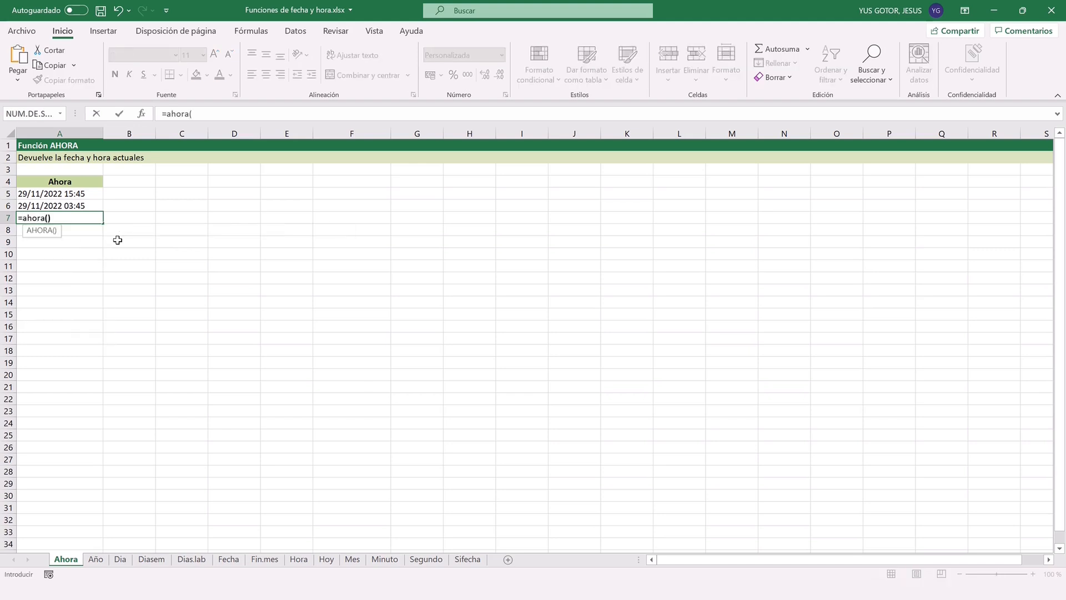
type("+7")
key("Return")
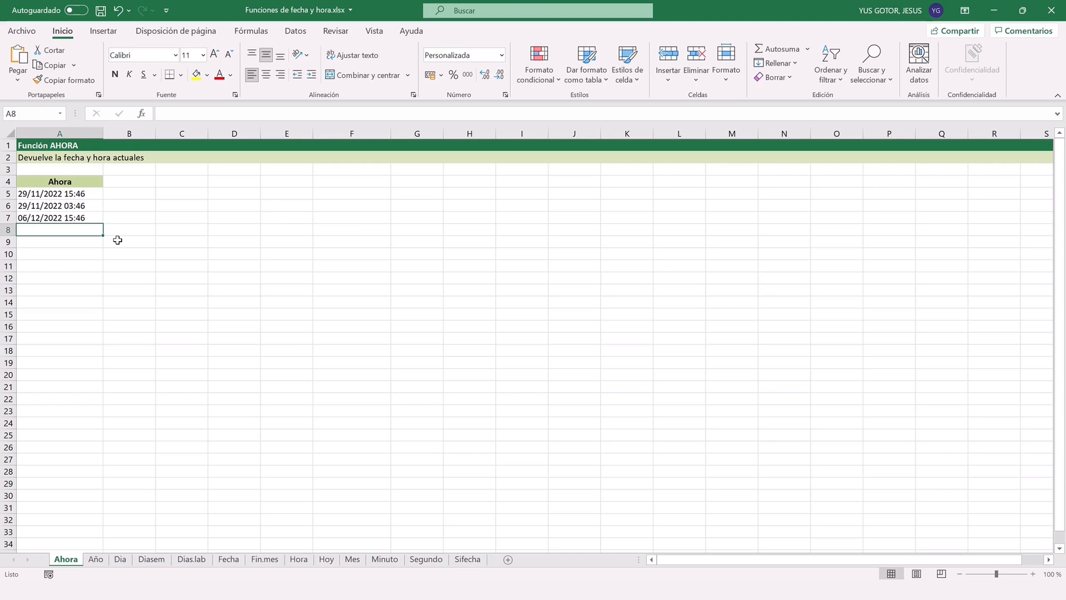
Enter the formula =AHORA()-2,25 in cell A8 to get the date and time 2.25 days ago.
type("=ah")
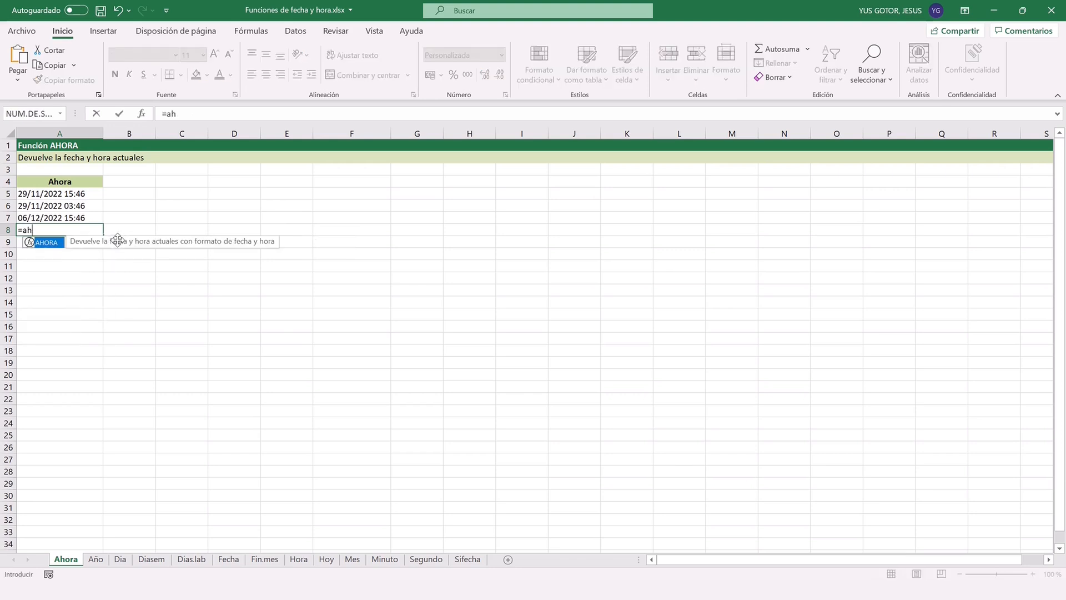
type("ora()-2,25")
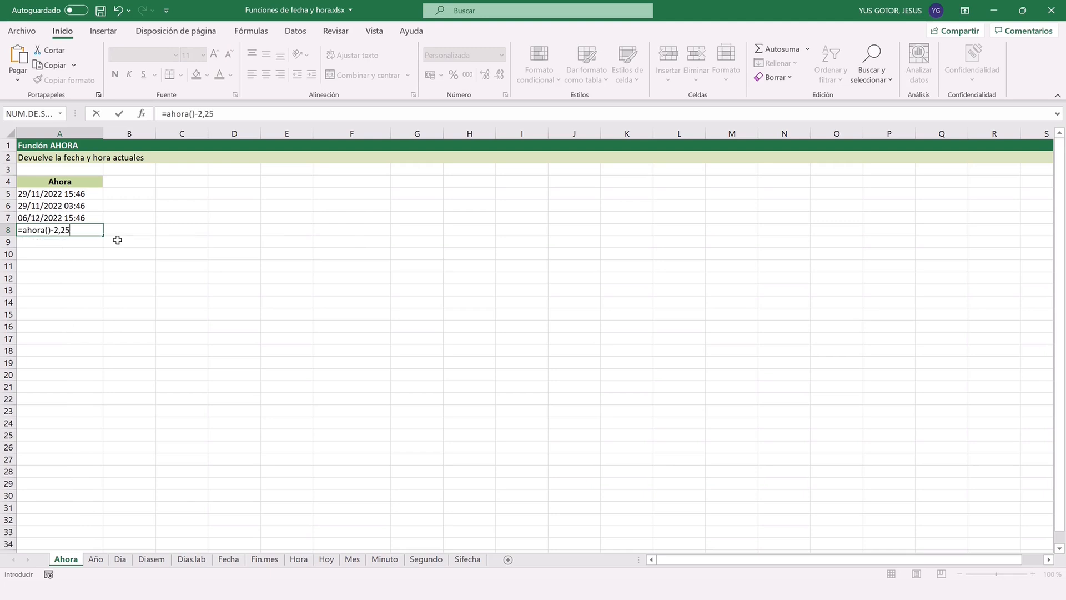
key("Return")
On the Año sheet, extract the year of the first date with =AÑO(A5) in cell B5.
left_click(96, 558)
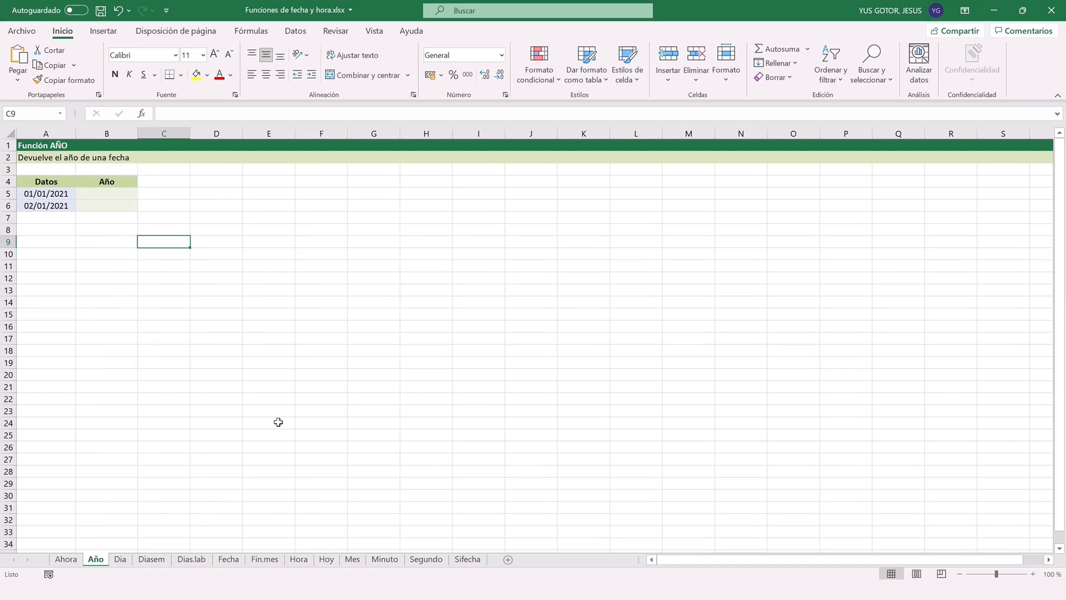
left_click(118, 195)
type("=año(")
left_click(59, 192)
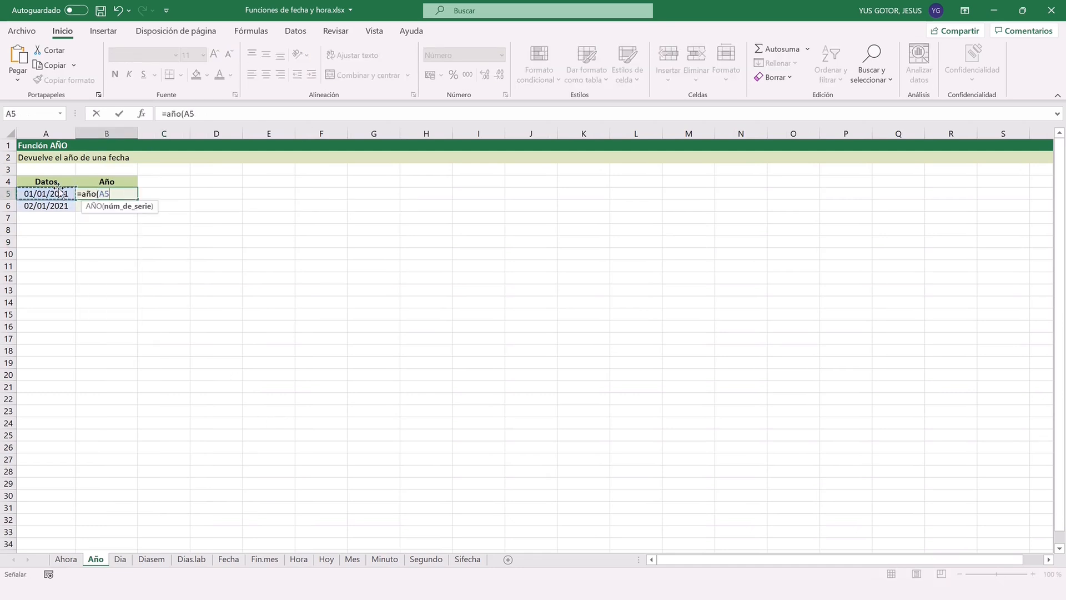
key("Return")
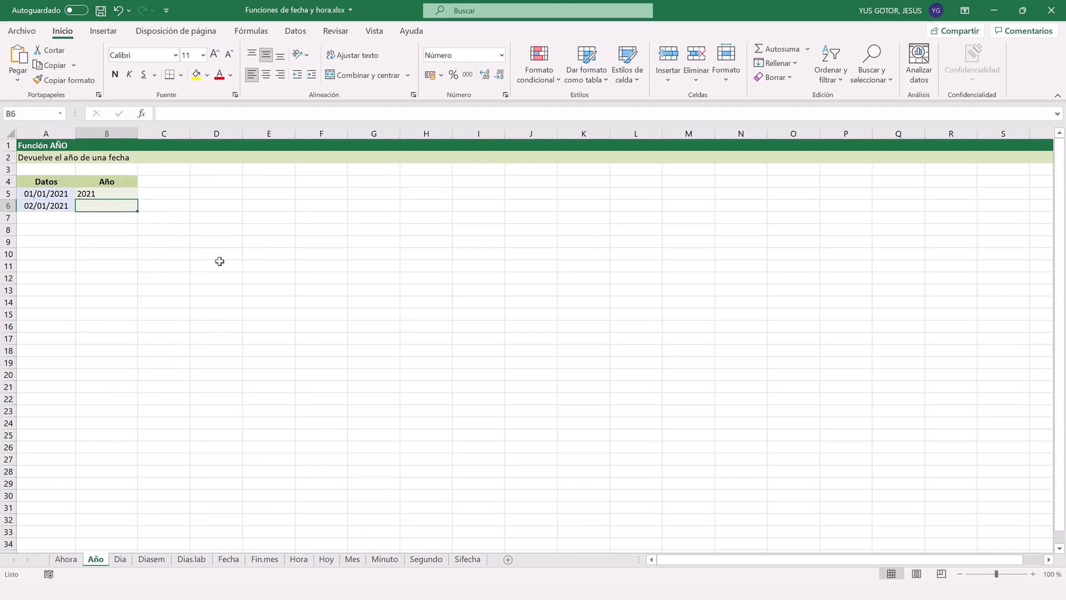
Calculate the second date's year minus 5 with =AÑO(A6)-5 in cell B6.
type("=año(")
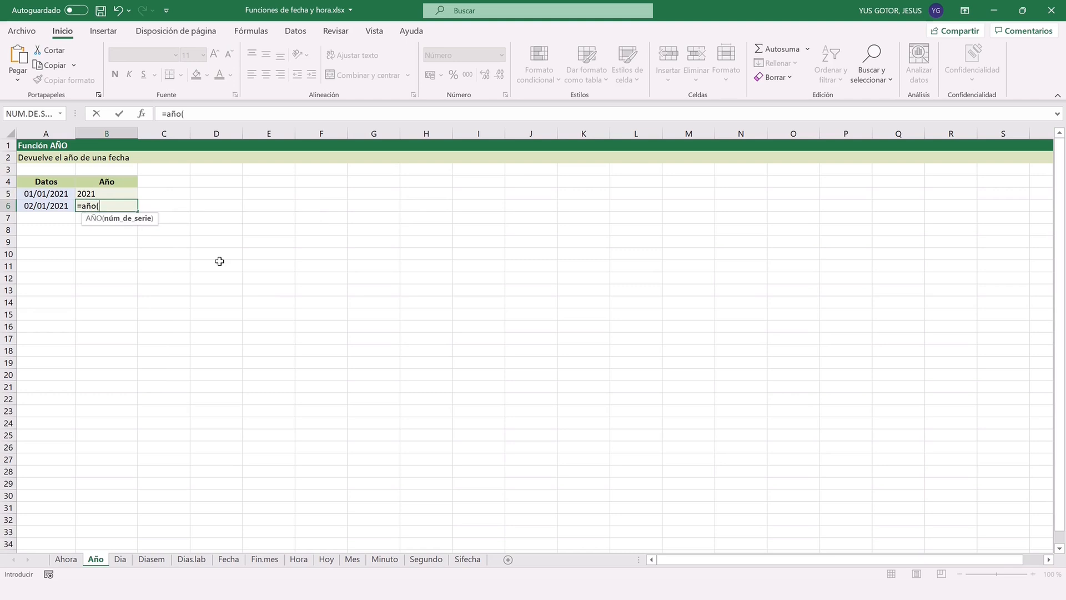
left_click(41, 207)
type(")-5")
key("Return")
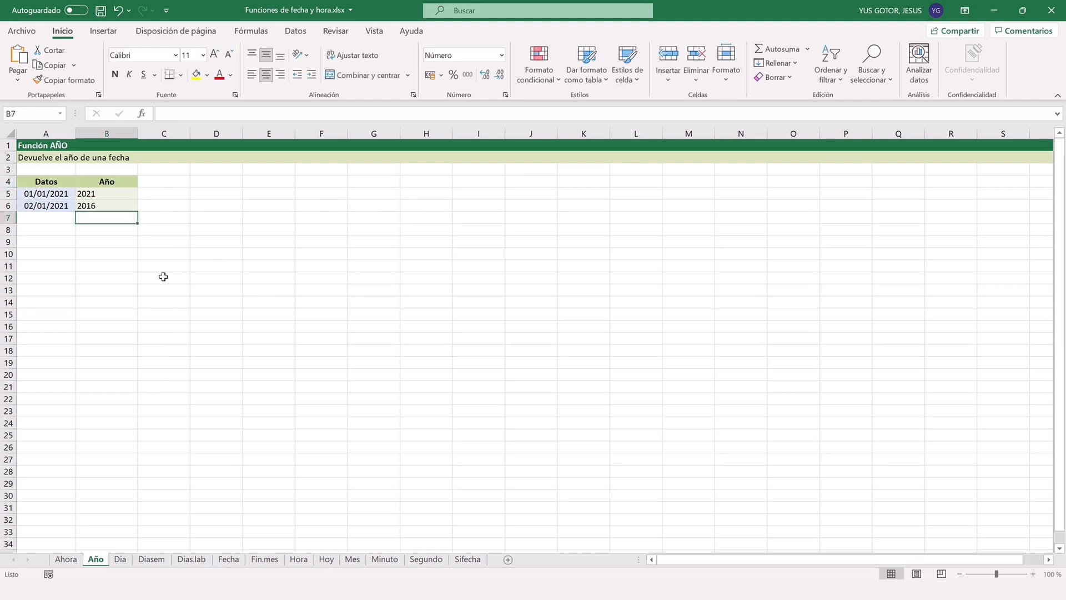
On the Dia sheet, extract the day of the first date with =DIA(A5) in cell B5.
left_click(120, 559)
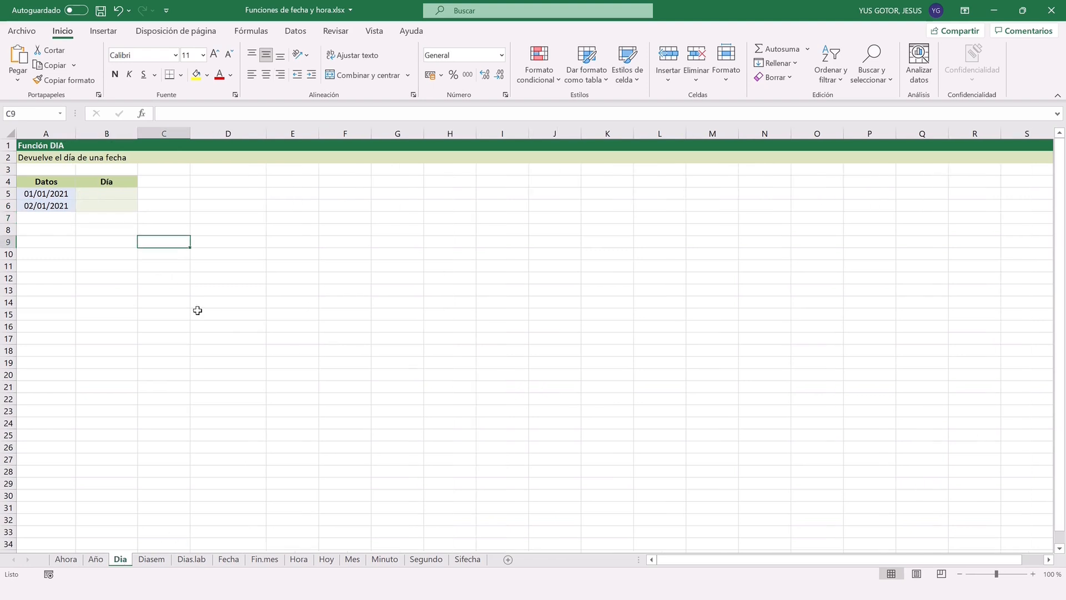
left_click(129, 193)
type("=dia(")
left_click(51, 194)
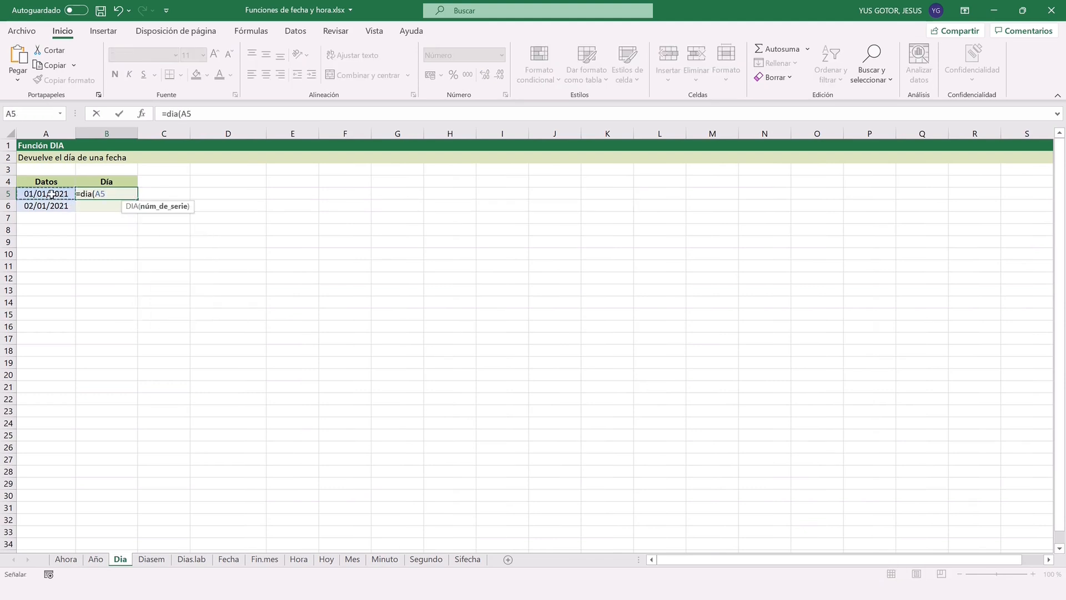
key("Return")
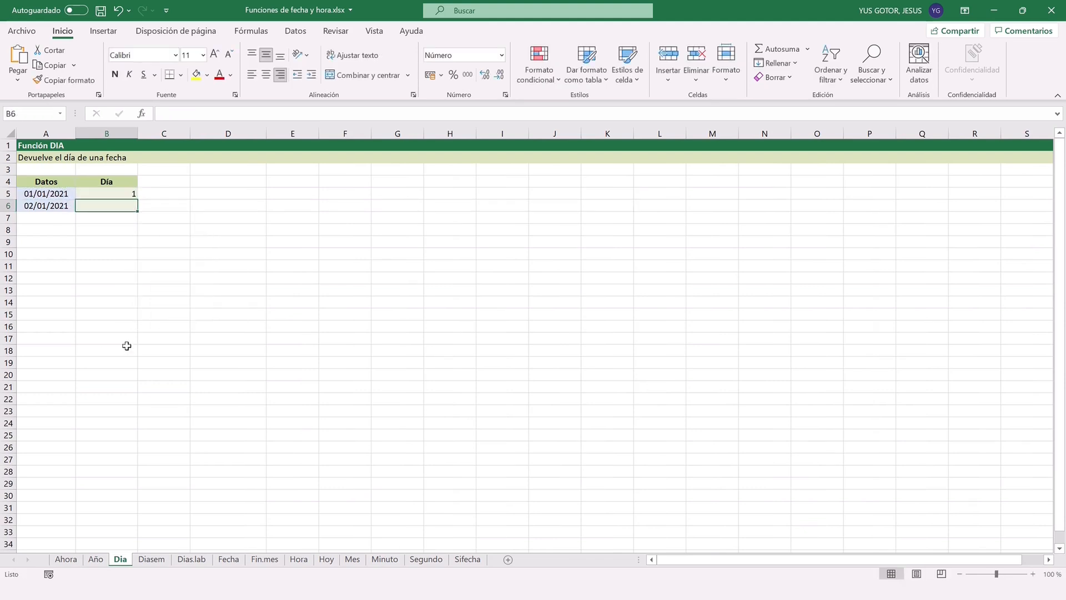
Calculate the second date's day plus 7 with =DIA(A6)+7 in cell B6.
type("=dia(")
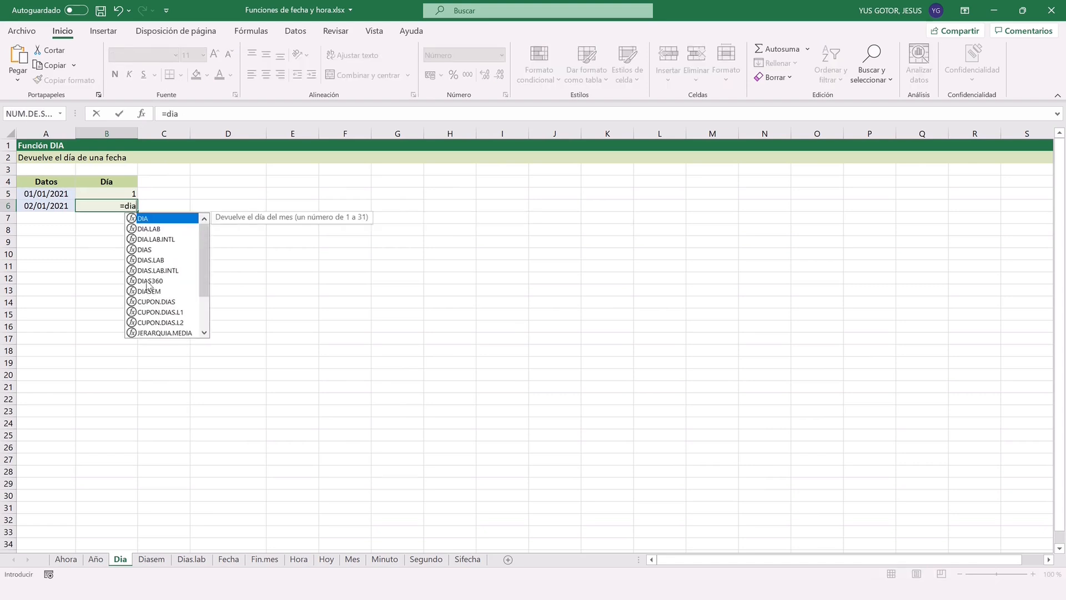
left_click(47, 206)
type(")+7")
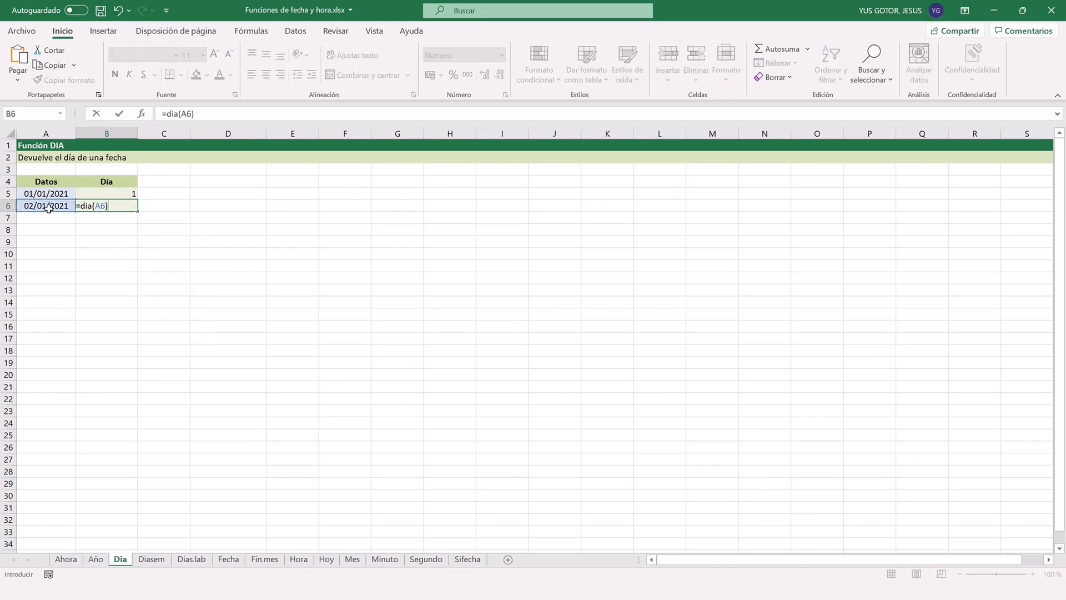
key("Return")
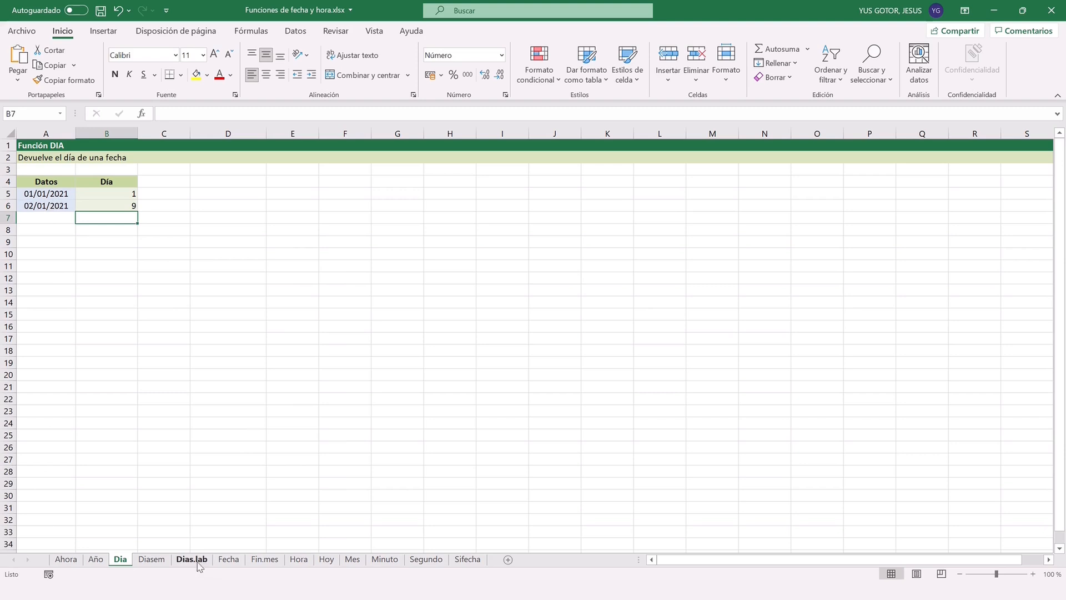
On the Diasem sheet, get the weekday number of the first date with =DIASEM(A6) in cell B6.
left_click(152, 559)
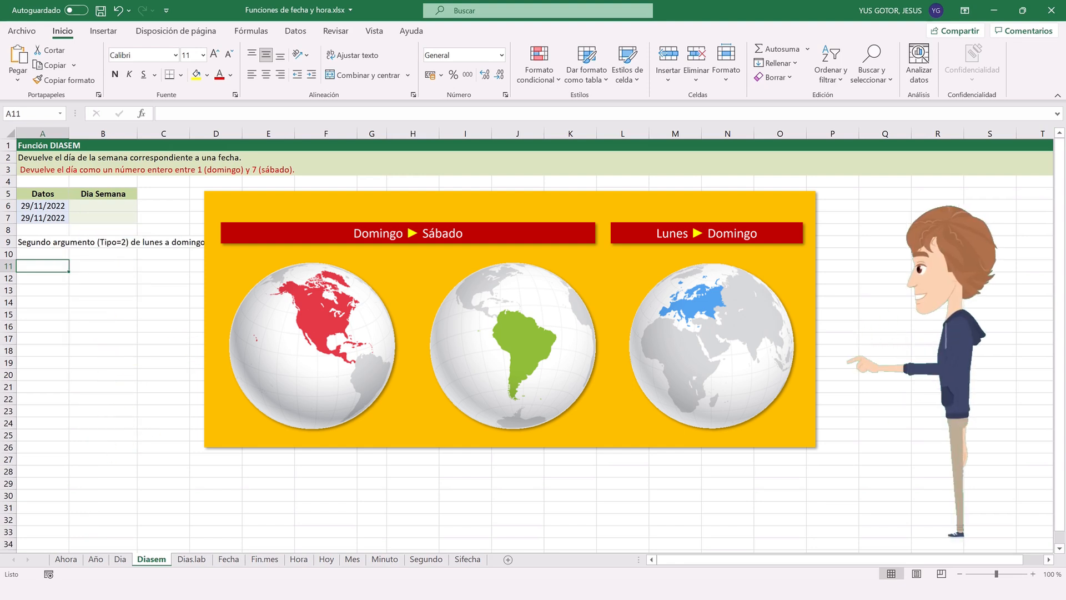
left_click(109, 203)
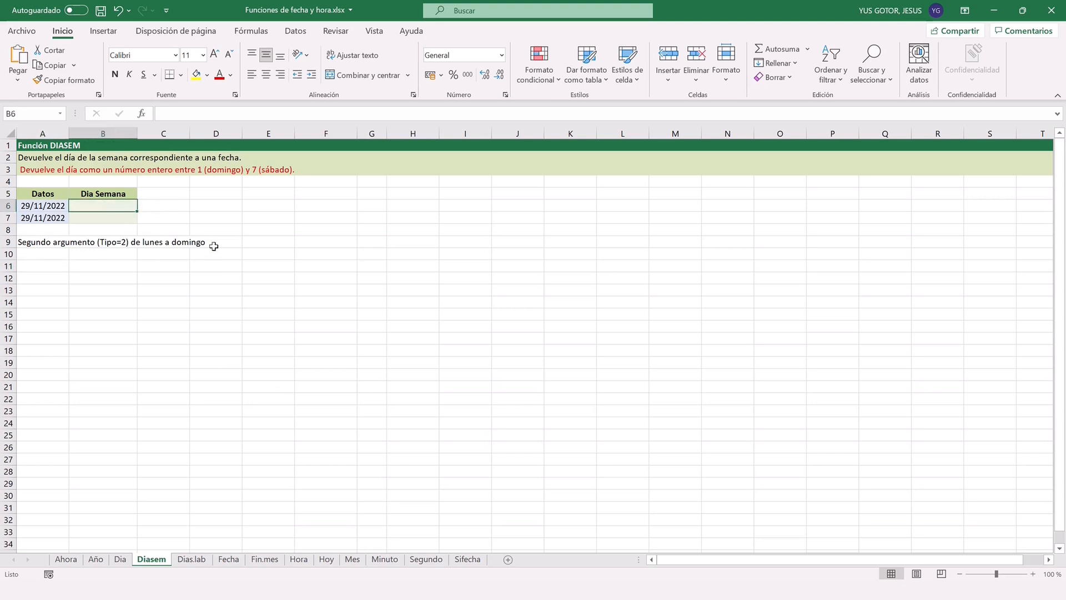
type("=diasem(")
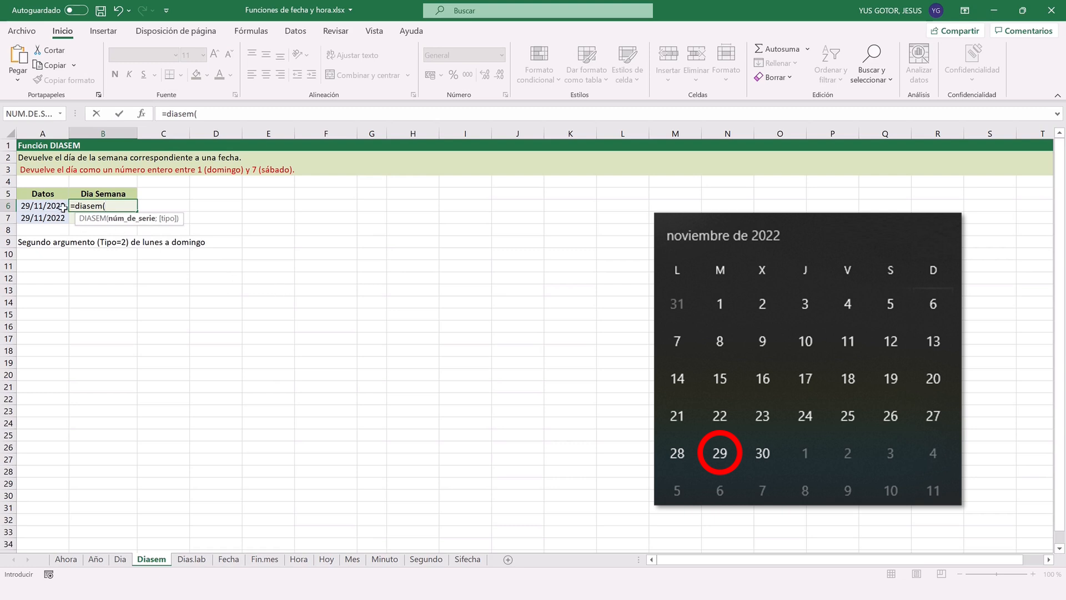
left_click(36, 208)
key("Return")
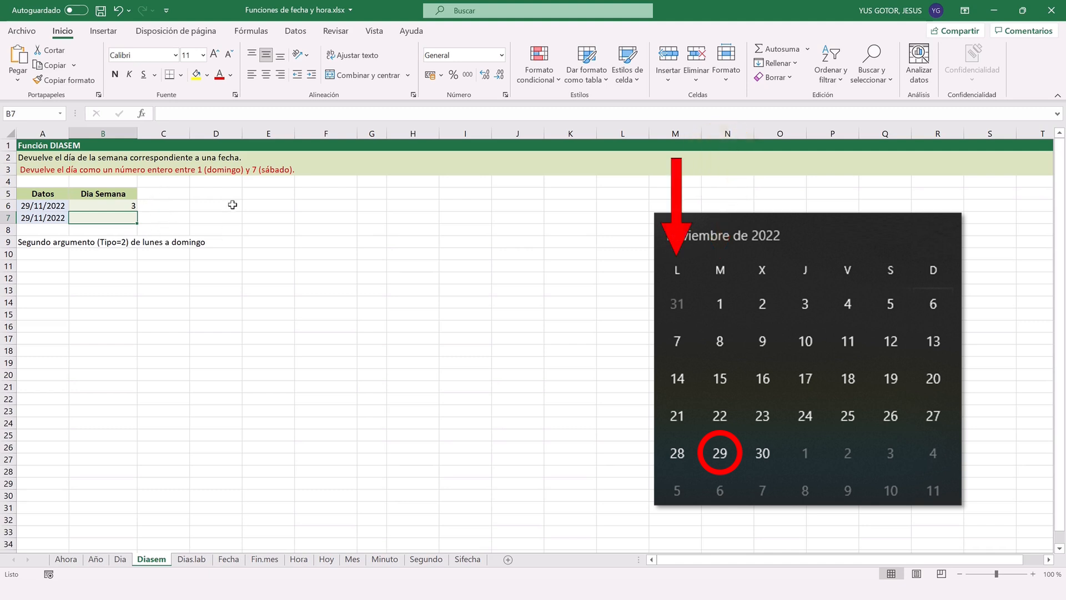
Enter =DIASEM(A7;2) in cell B7, using type 2 to number weekdays from Monday to Sunday, and review the formula.
type("=")
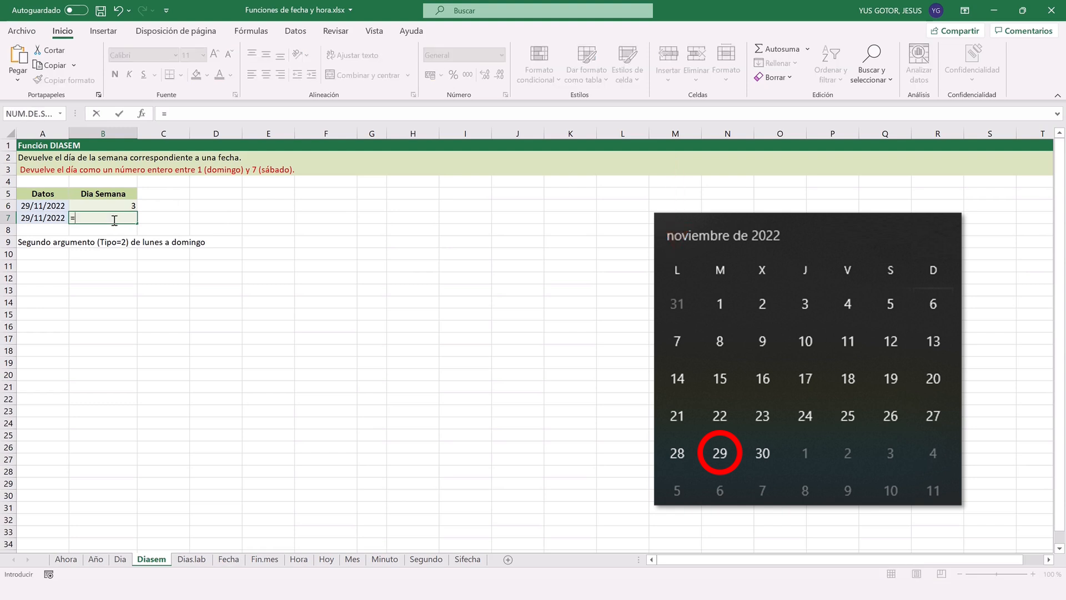
type("diasem(")
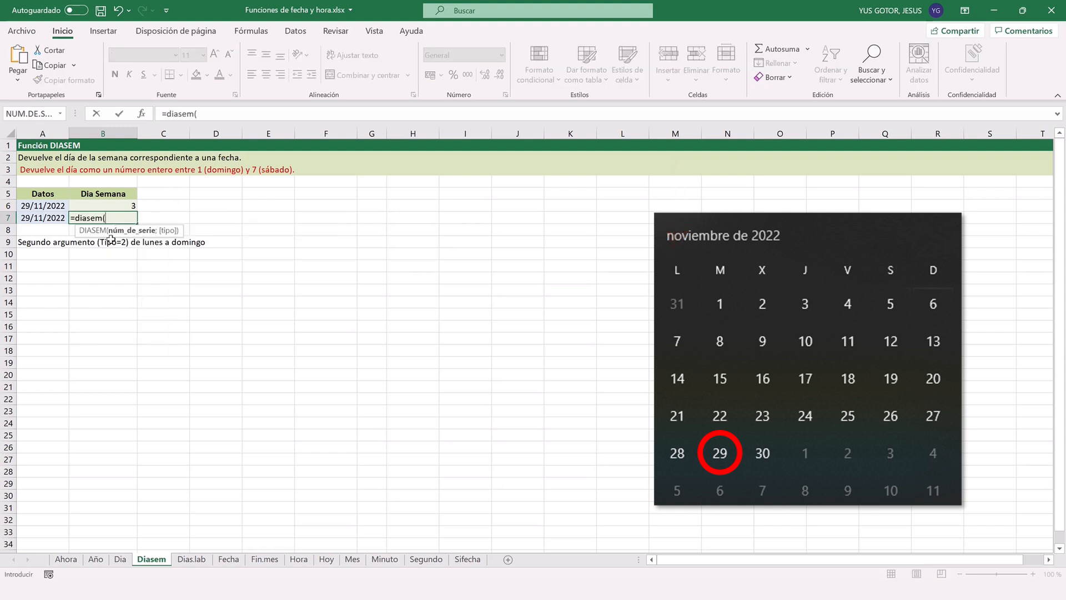
left_click(48, 216)
type(";")
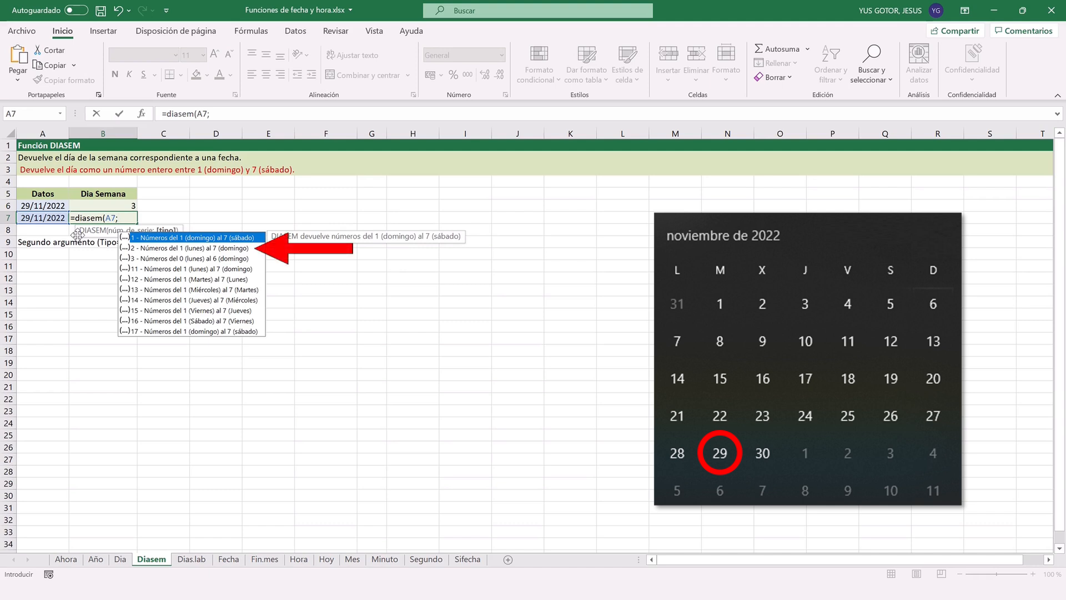
double_click(143, 248)
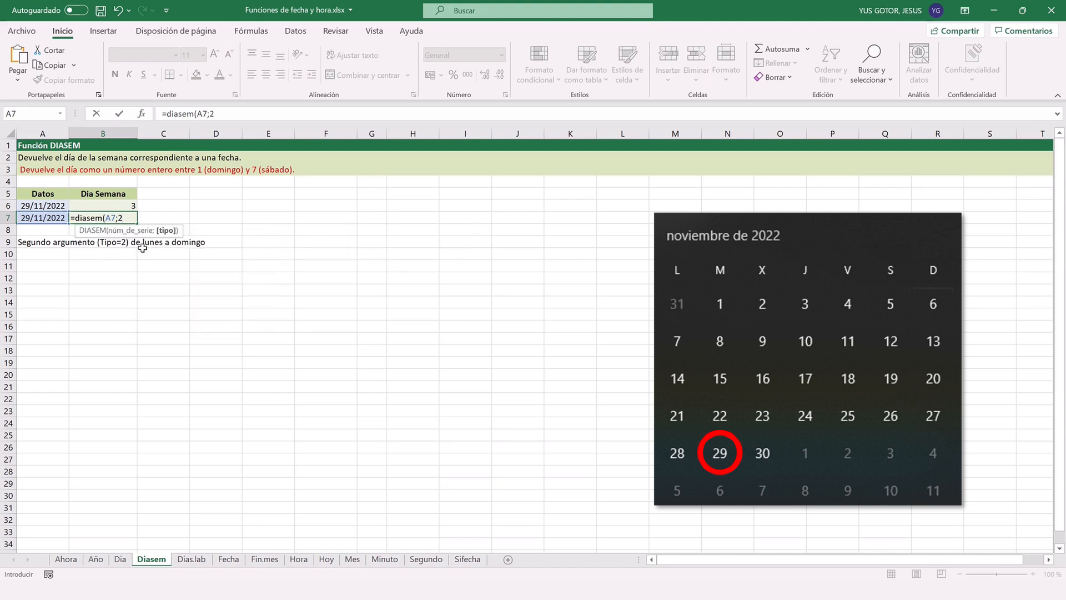
key("Return")
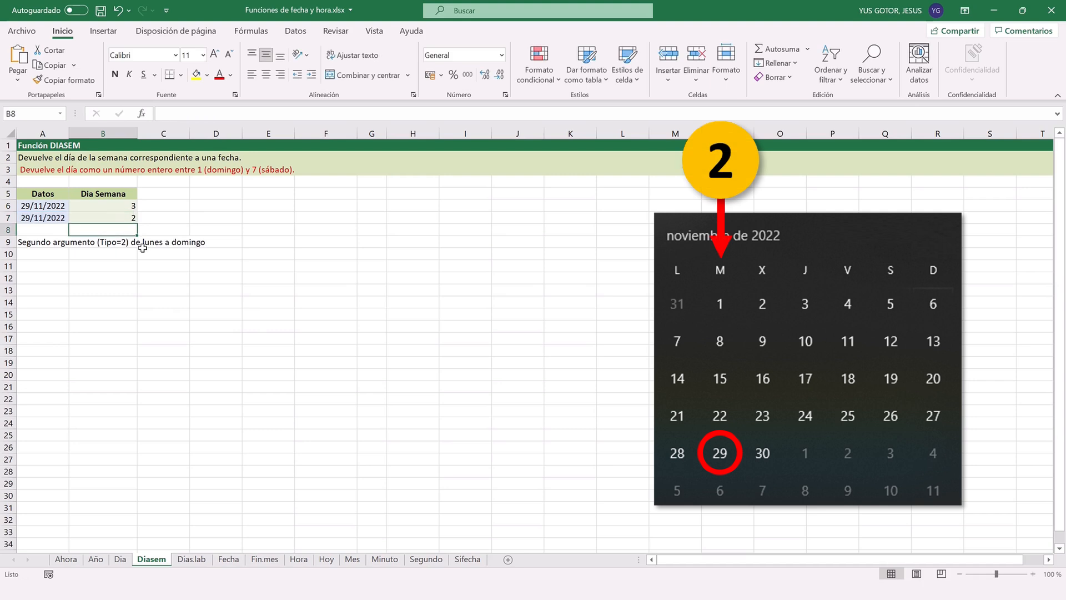
left_click(105, 216)
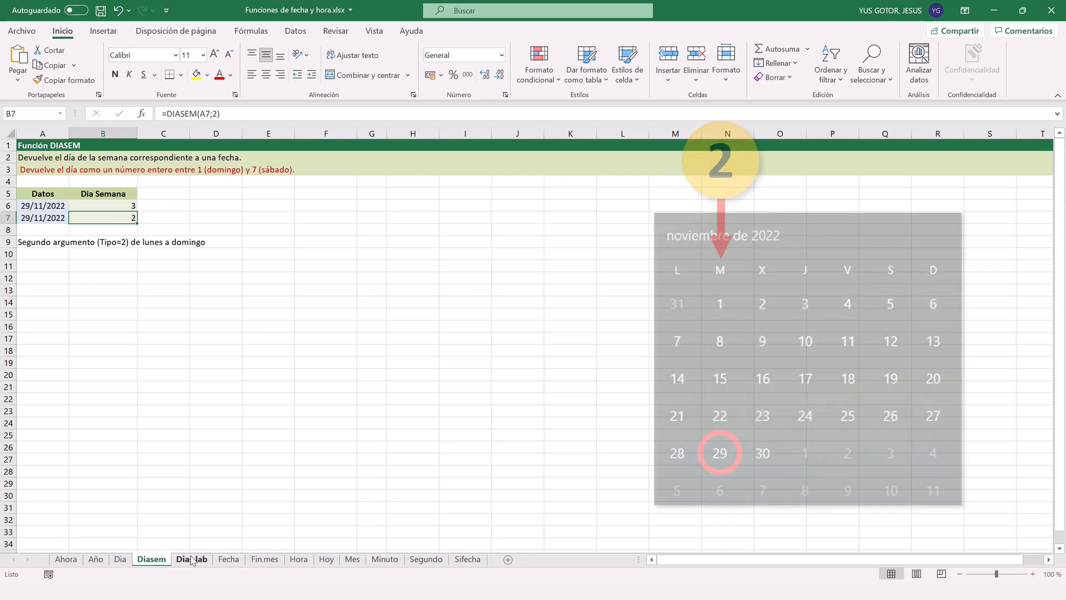
On the Dias.lab sheet, calculate the working days between the project's start and end dates with =DIAS.LAB(A6;A7) in cell D6.
left_click(191, 559)
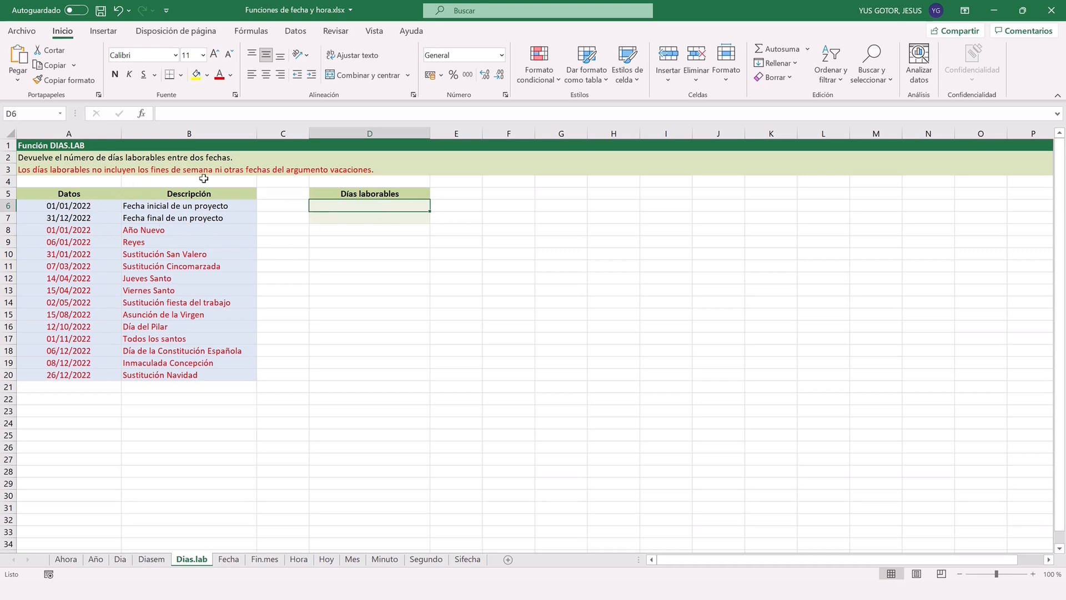
type("=dias.lab(")
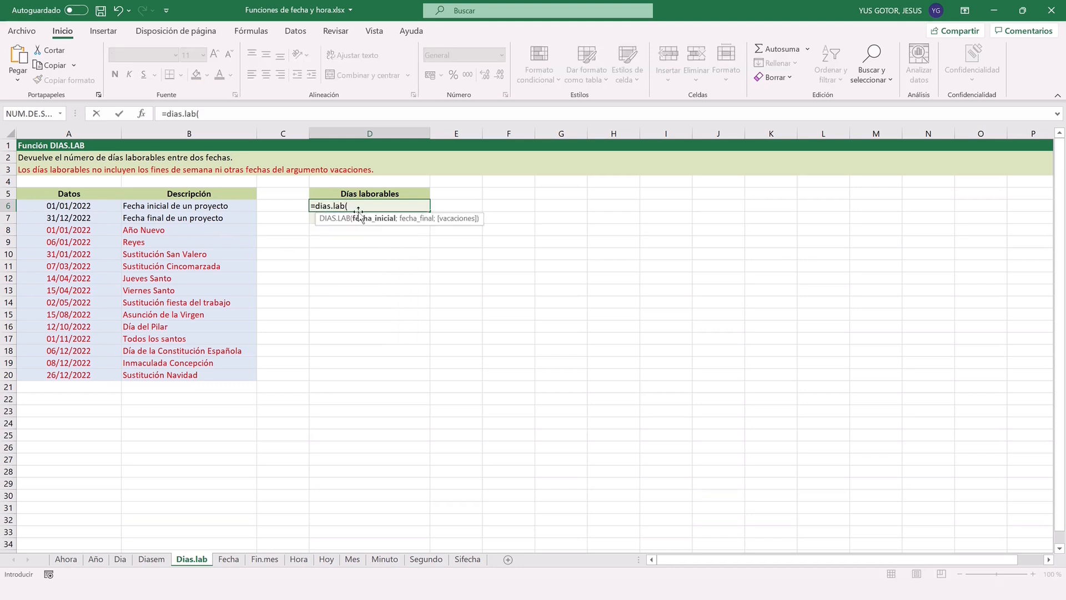
left_click(75, 203)
type(";")
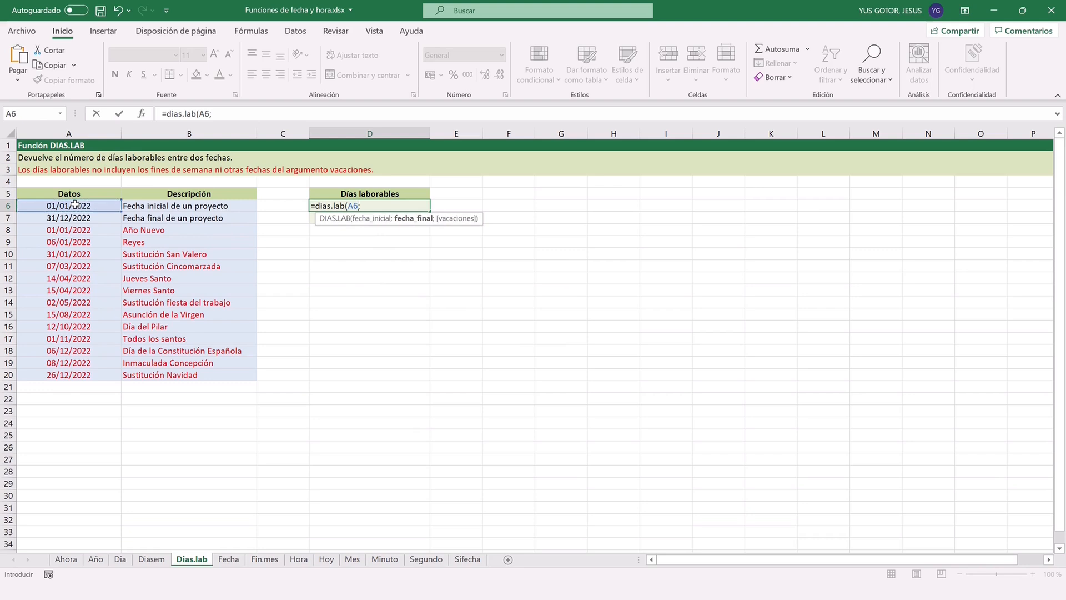
left_click(63, 218)
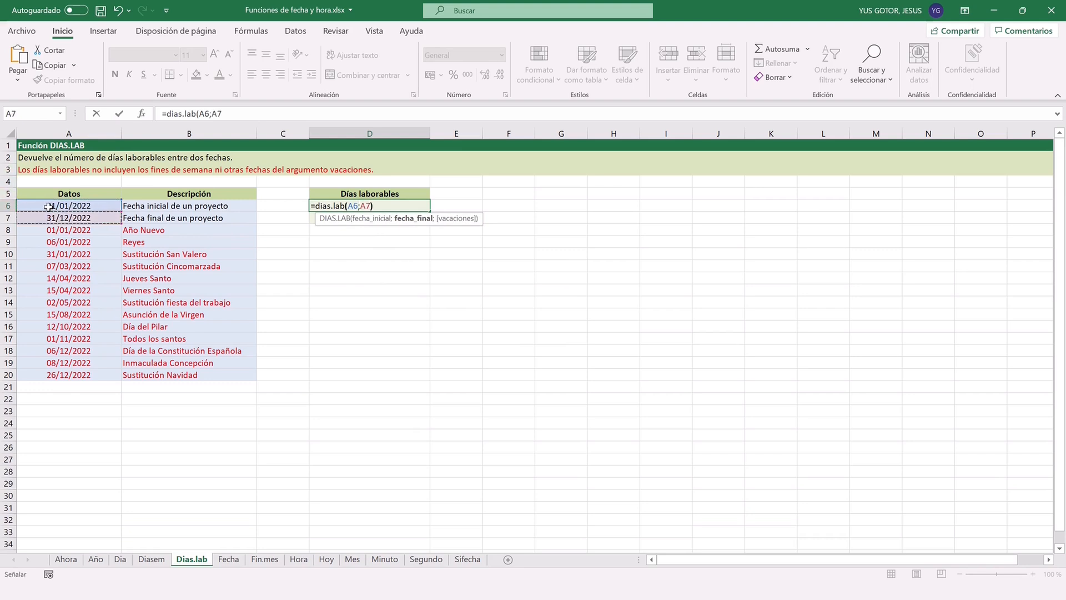
key("Return")
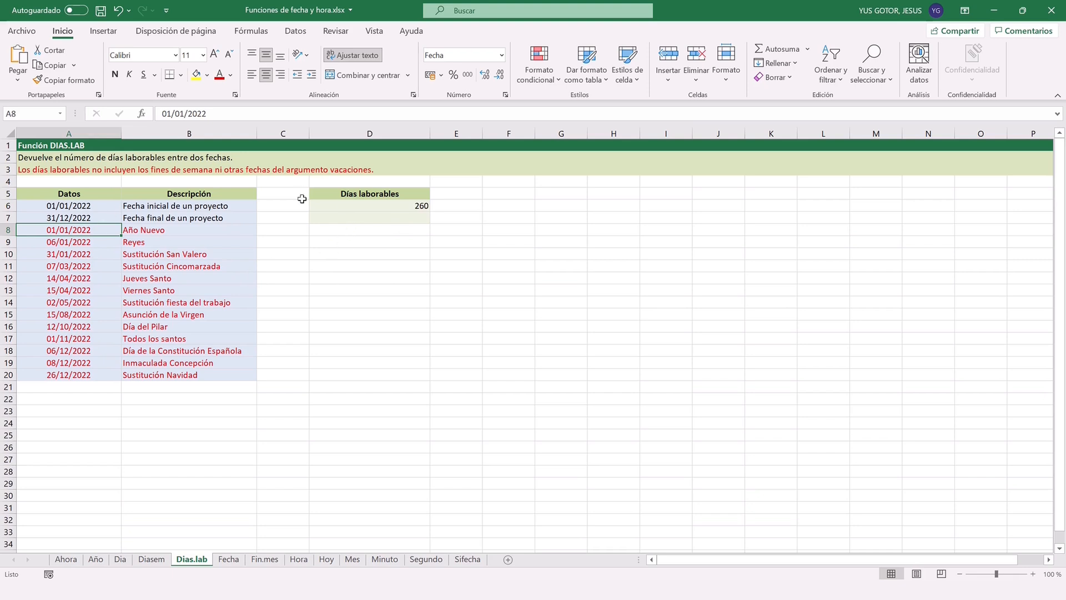
Calculate the working days excluding the listed holidays with =DIAS.LAB(A6;A7;A8:A20) in cell D7.
left_click(376, 217)
type("=dias.lab(")
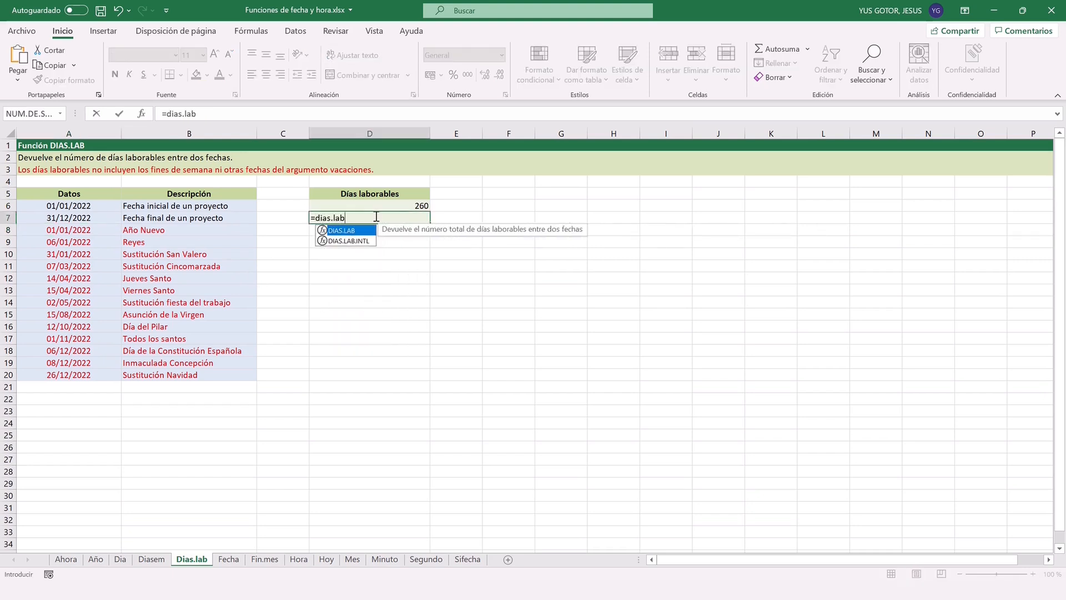
left_click(55, 205)
type(";")
left_click(73, 219)
type(";")
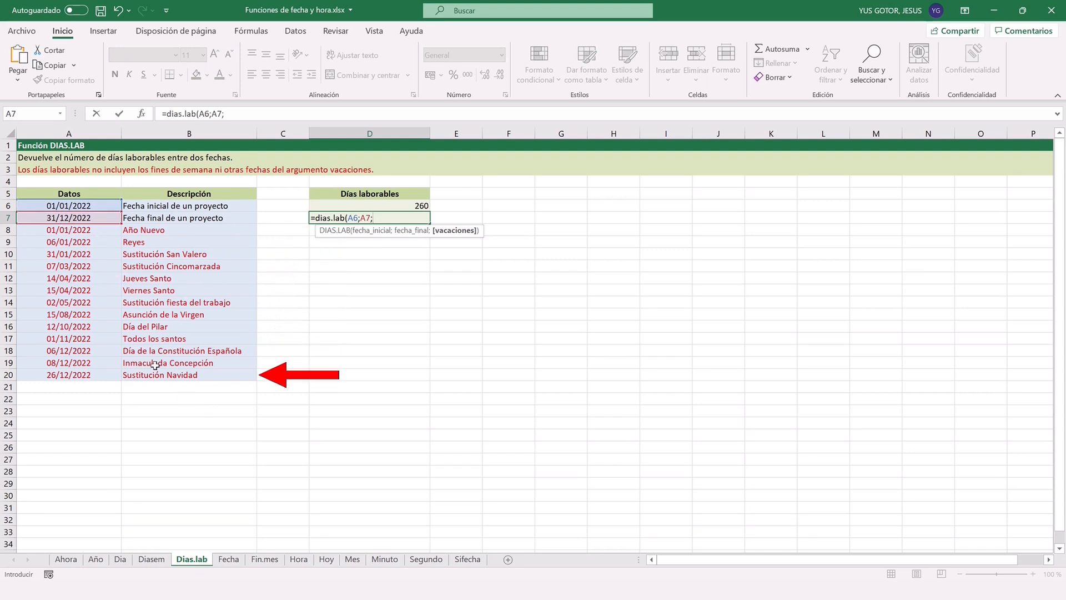
left_click_drag(84, 227, 83, 374)
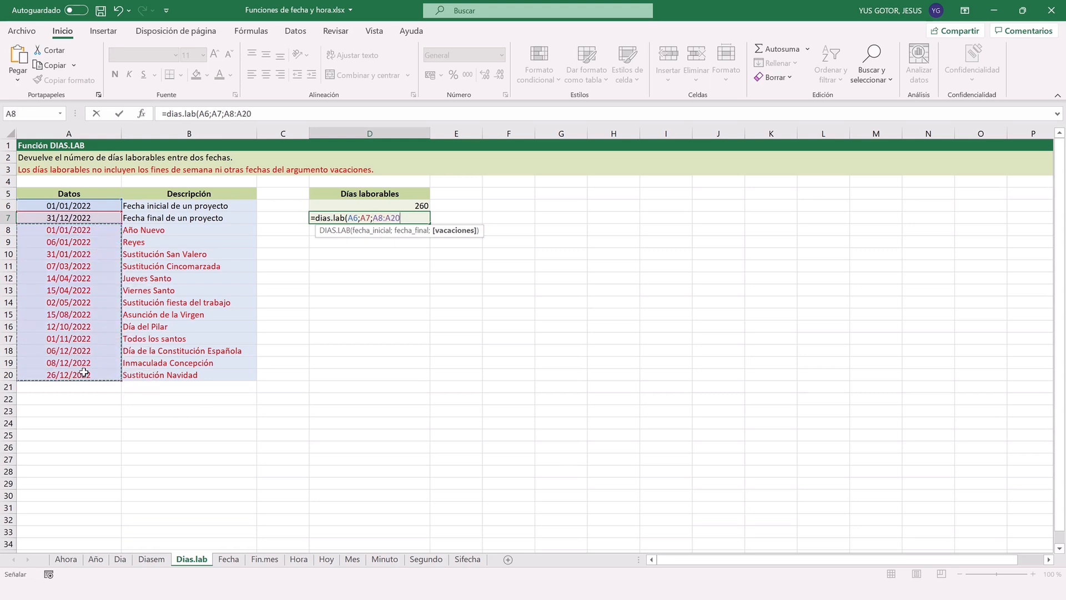
type(")")
key("Return")
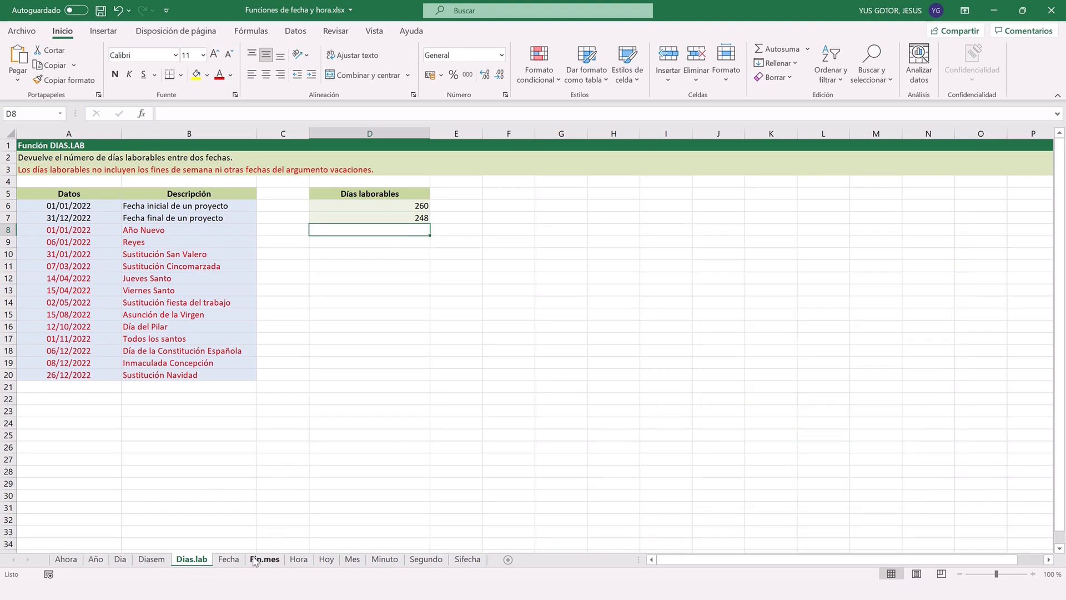
On the Fecha sheet, build the first date from its year, month and day with =FECHA(A5;B5;C5) in cell D5.
left_click(229, 559)
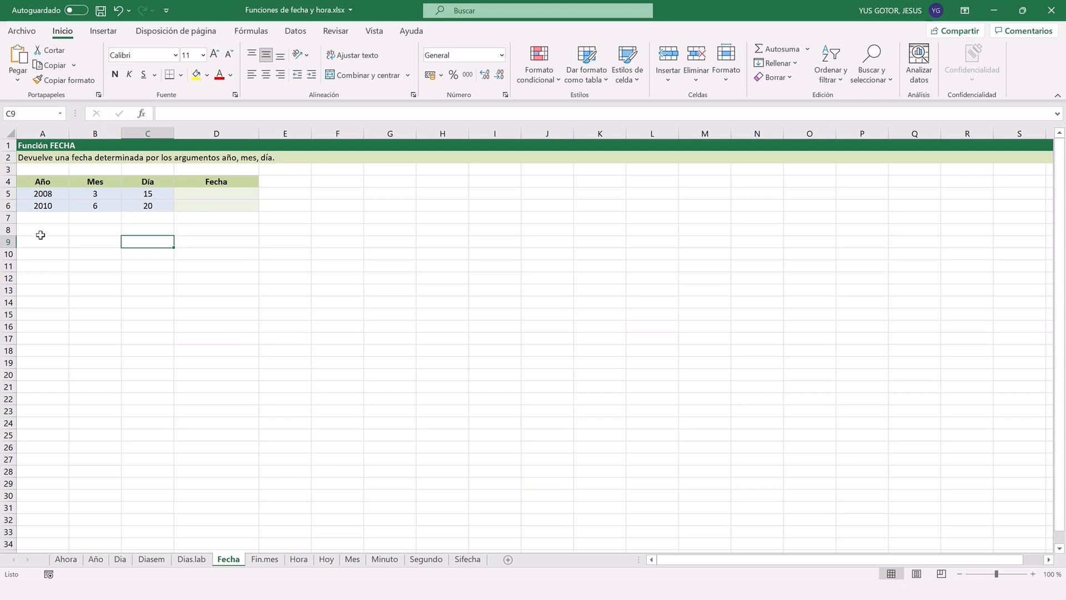
left_click(210, 192)
type("=")
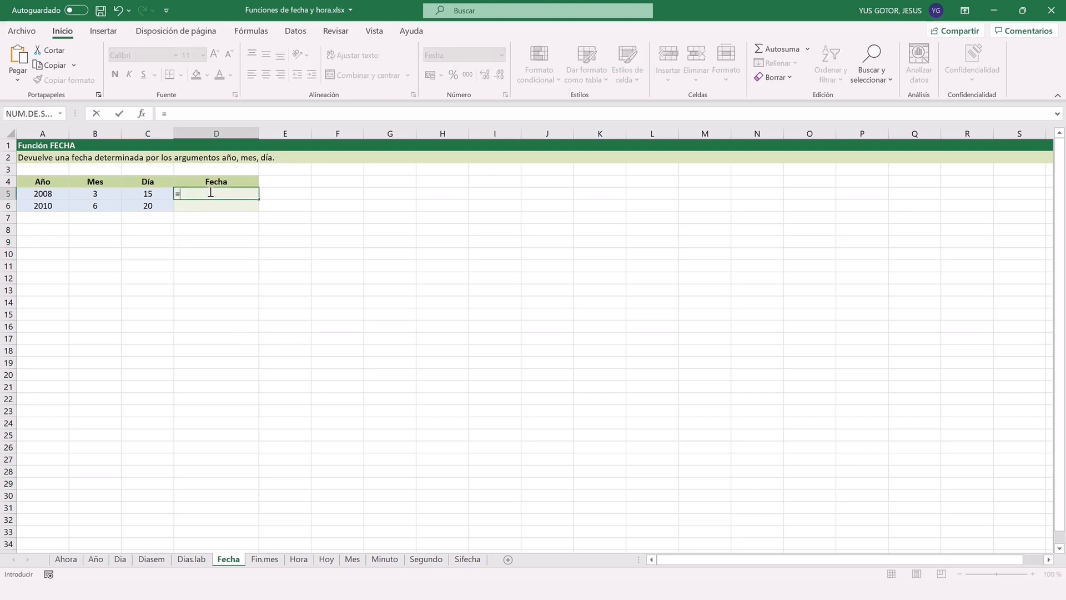
type("fecha(")
left_click(46, 193)
type(";")
left_click(90, 194)
type(";")
left_click(152, 190)
key("Return")
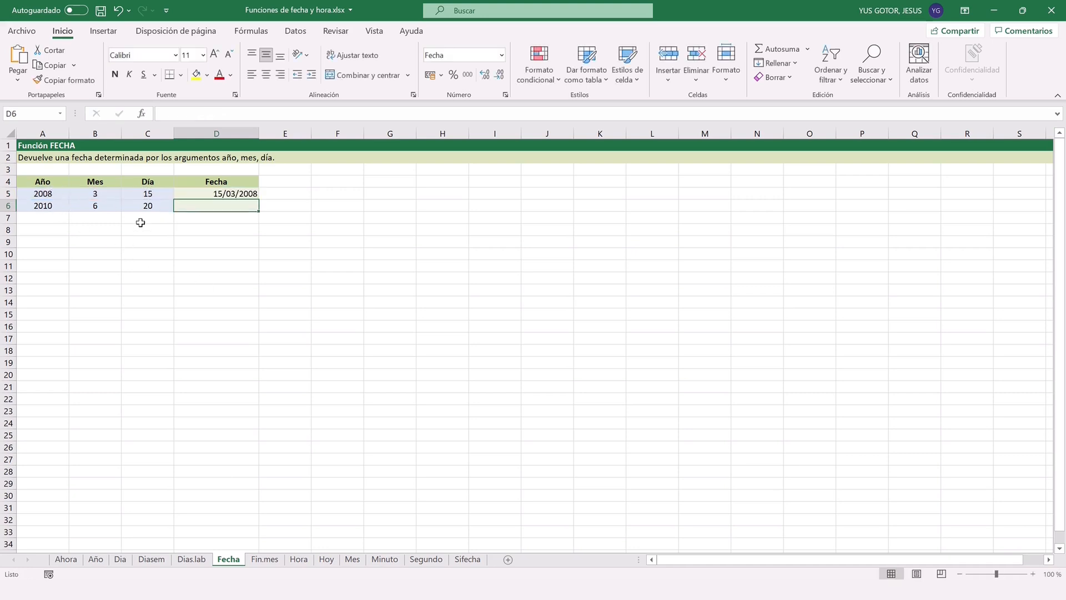
Copy the FECHA formula from cell D5 down to D6.
left_click(228, 193)
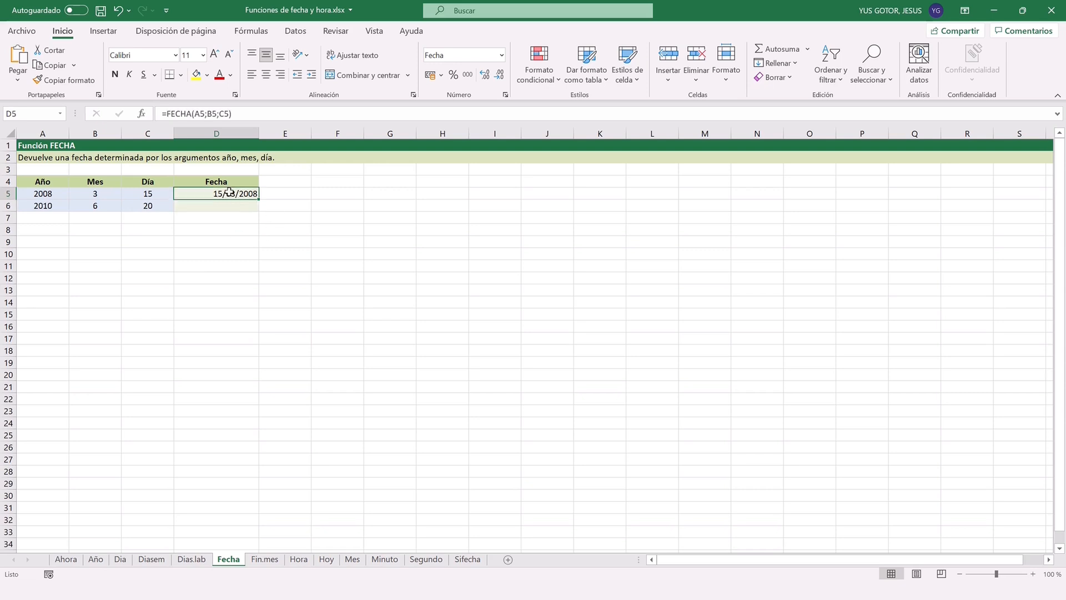
left_click_drag(258, 201, 257, 214)
left_click(238, 244)
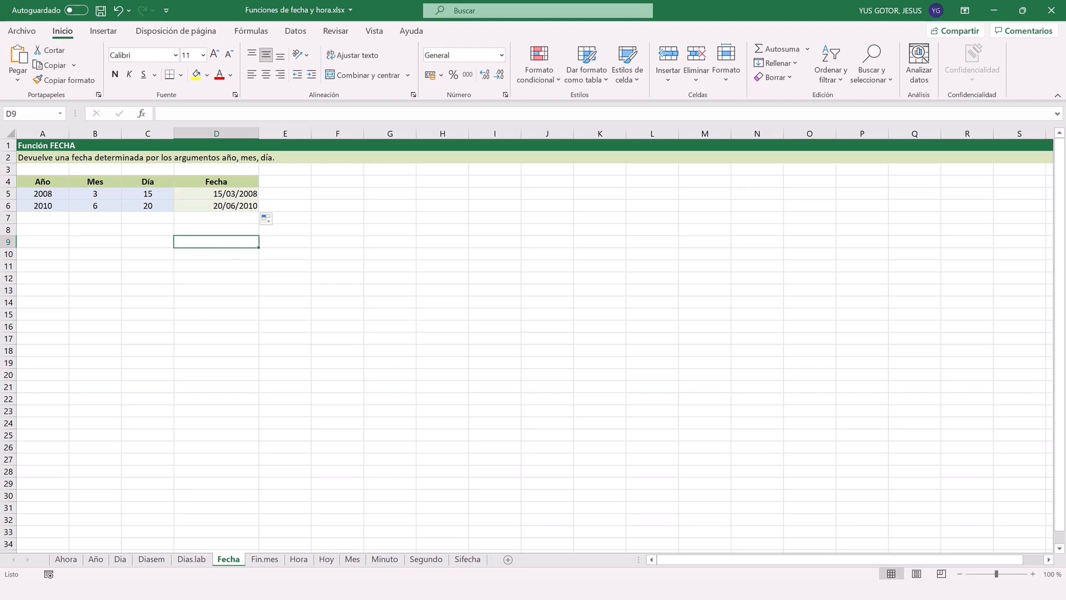
On the Fin.mes sheet, get the last day of the first date's own month with =FIN.MES(A6;0) in cell C6.
left_click(264, 559)
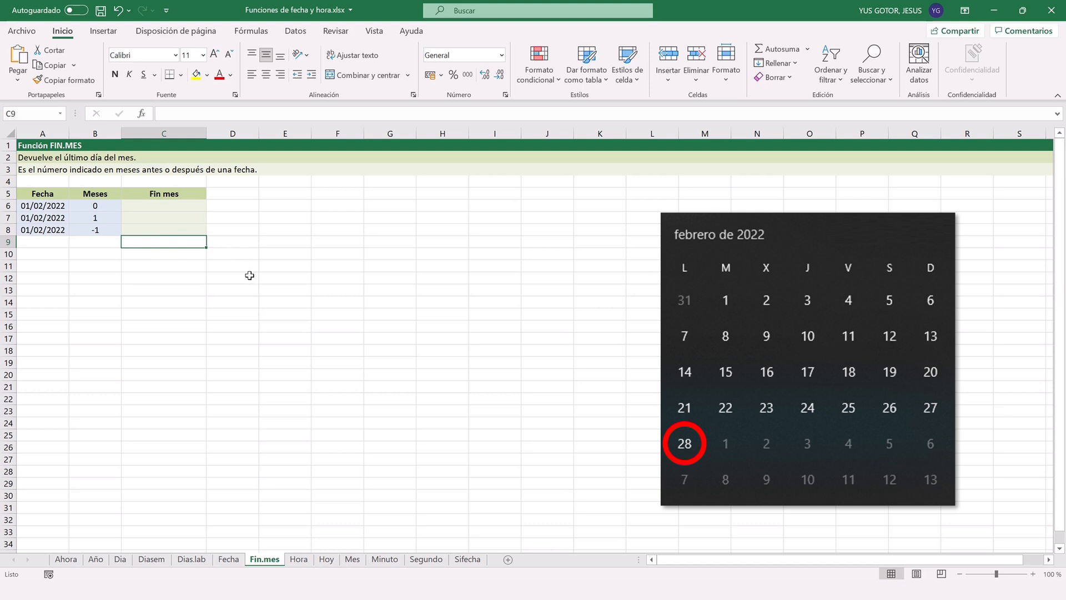
left_click(158, 207)
type("=fin.mes(")
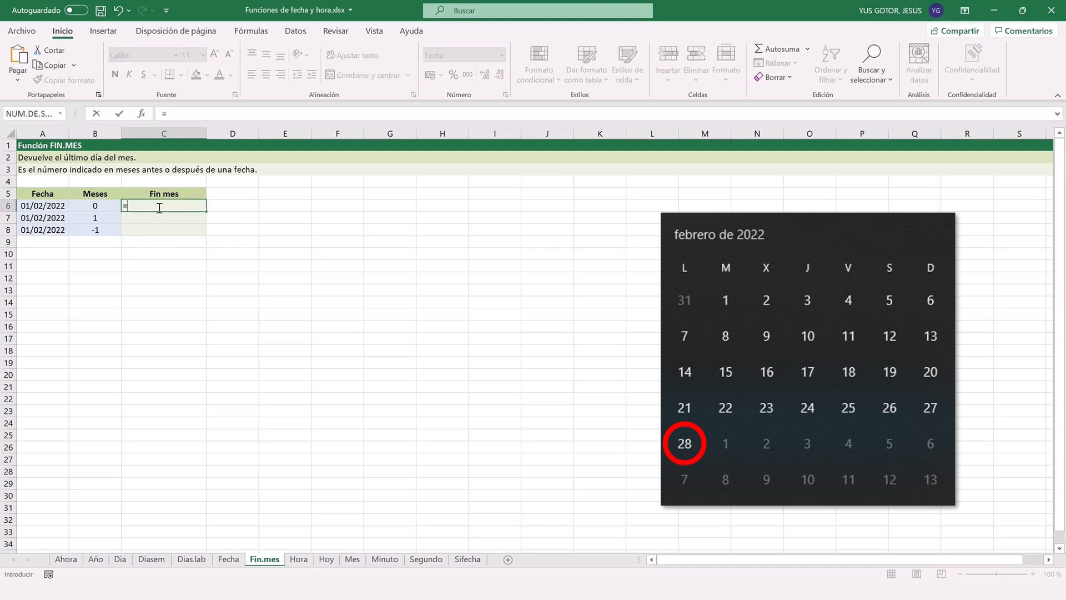
left_click(48, 207)
type(";0")
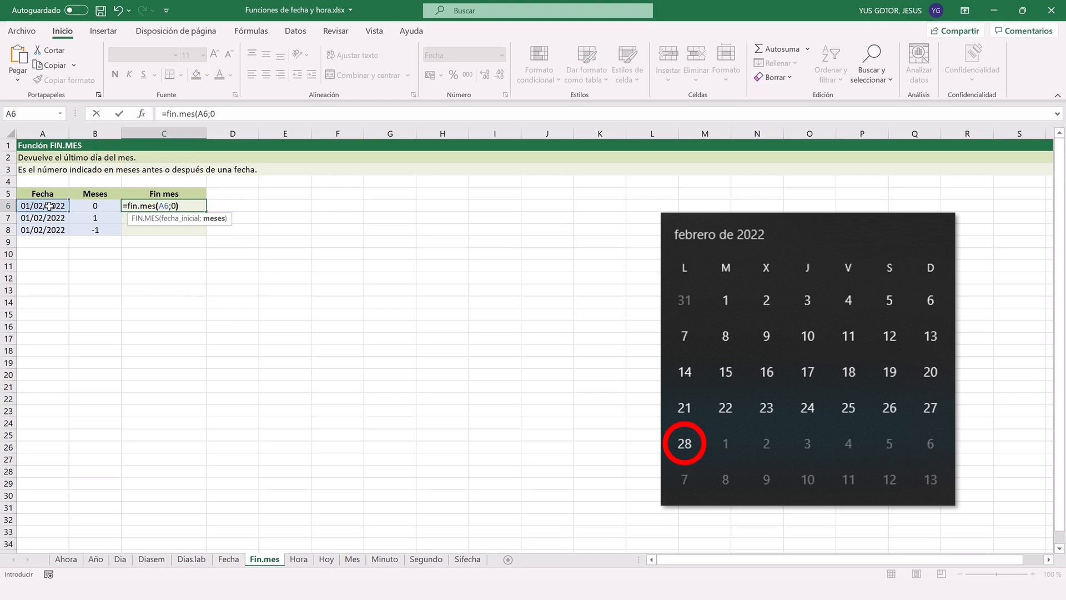
key("Return")
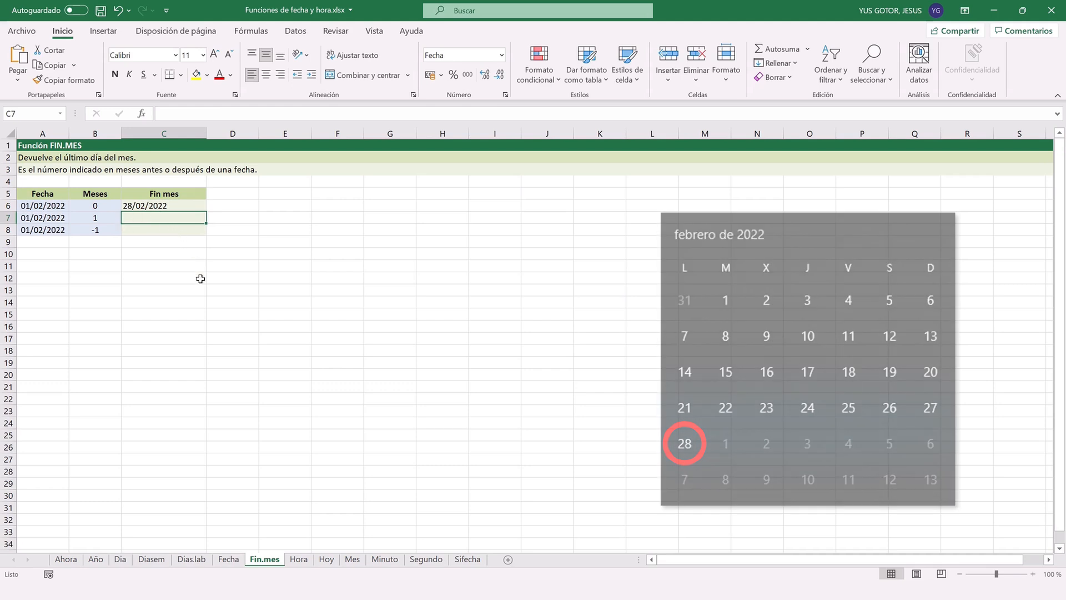
Get the last day of the following month with =FIN.MES(A7;B7) in cell C7.
type("=fin.mes(")
left_click(54, 217)
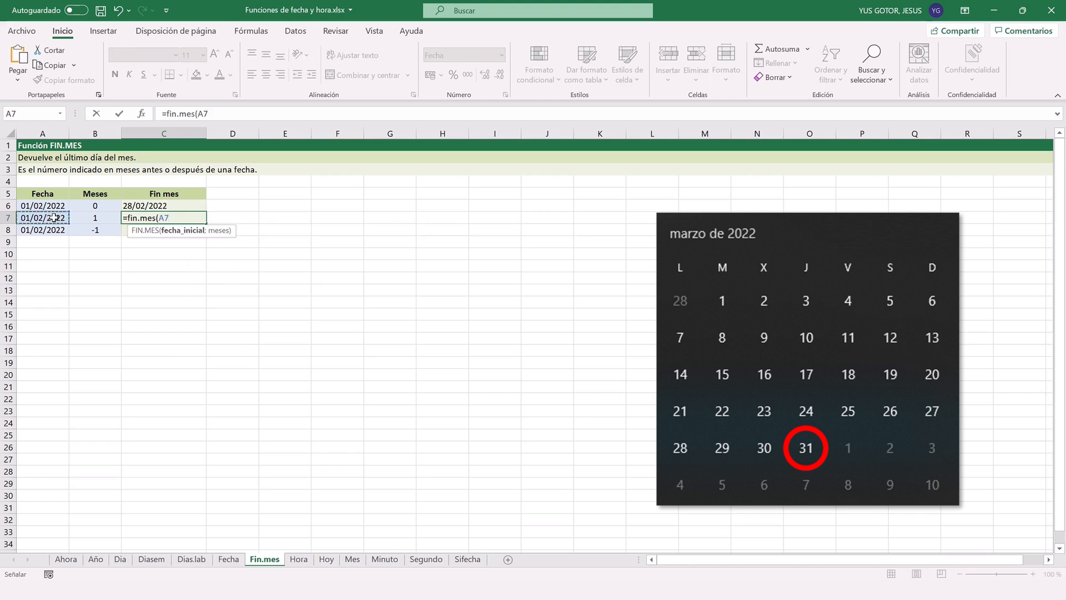
type(";")
left_click(84, 218)
key("Return")
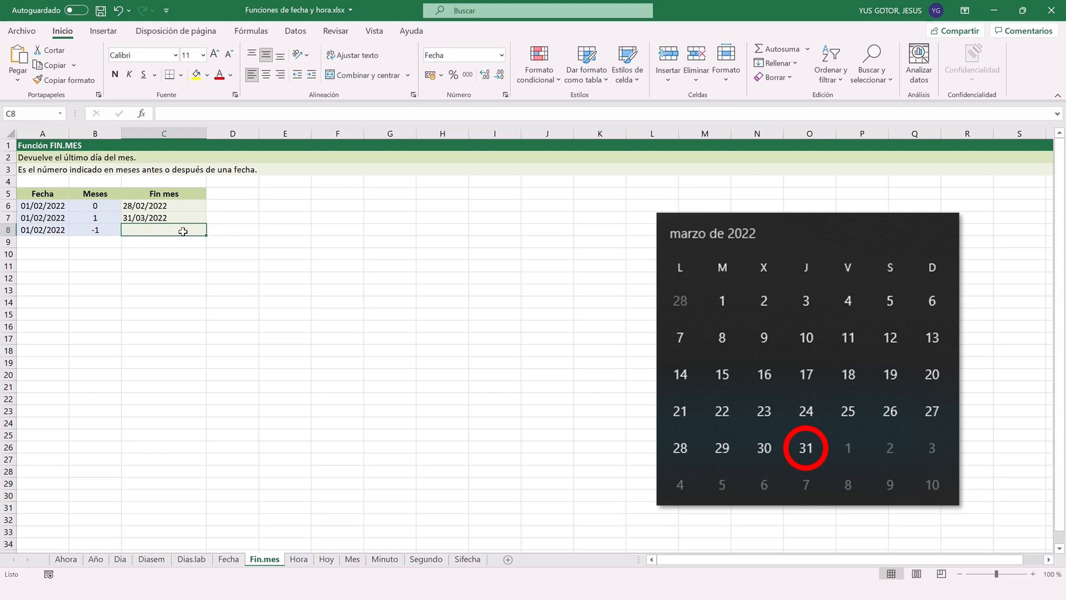
Get the last day of the previous month with =FIN.MES(A8;B8) in cell C8.
type("=fin.mes(")
left_click(39, 228)
type(";")
left_click(80, 230)
type(")")
key("Return")
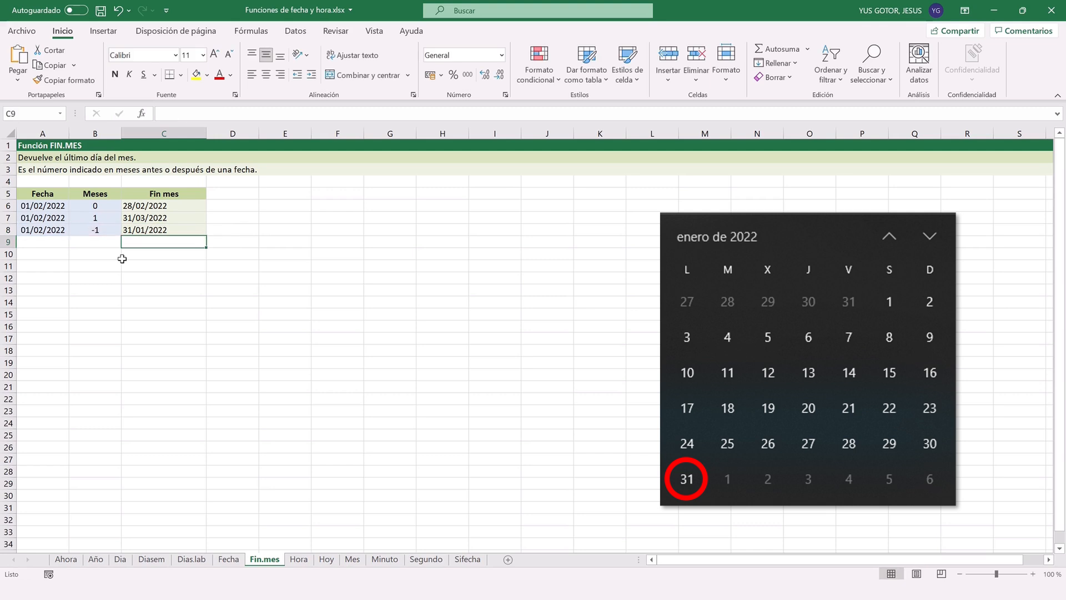
On the Hora sheet, extract the hour with =HORA(A5) in cell B5 and fill the formula down to B7.
left_click(298, 559)
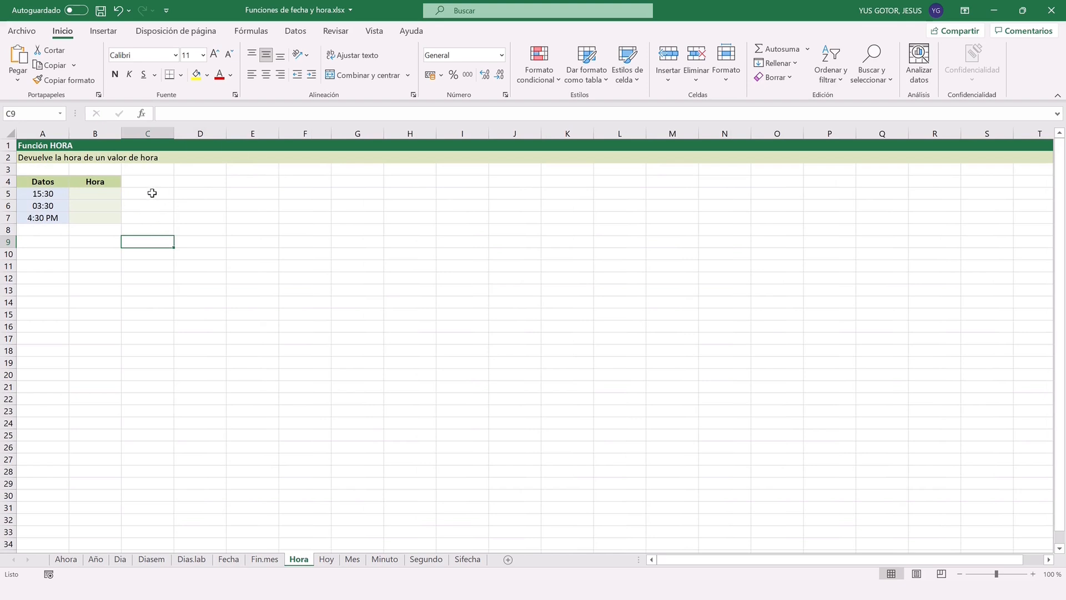
left_click(110, 193)
type("=hora(")
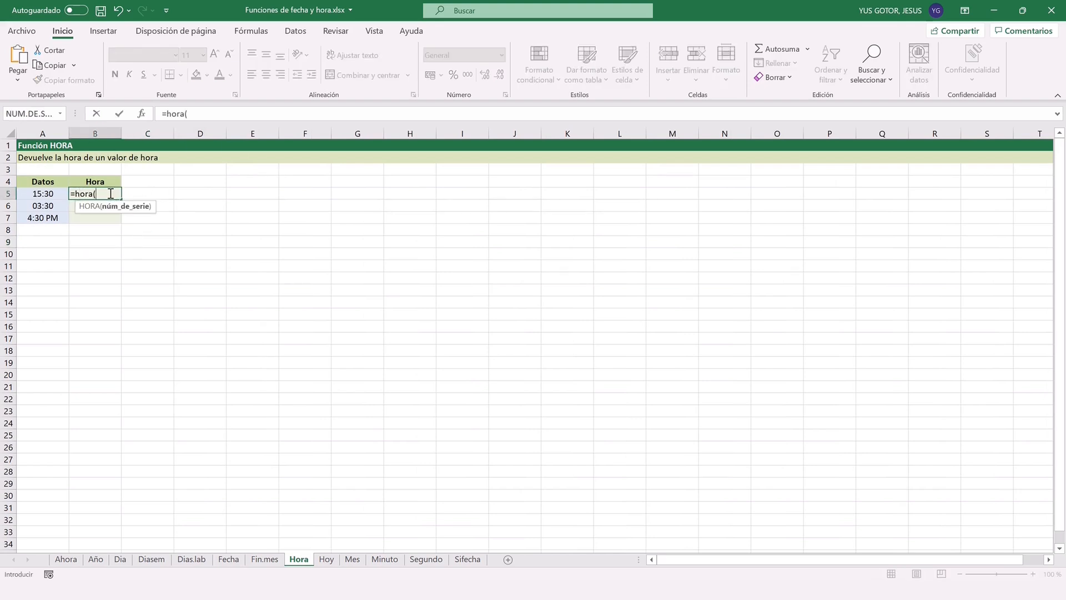
left_click(38, 193)
key("Return")
left_click(82, 193)
left_click_drag(121, 201, 120, 220)
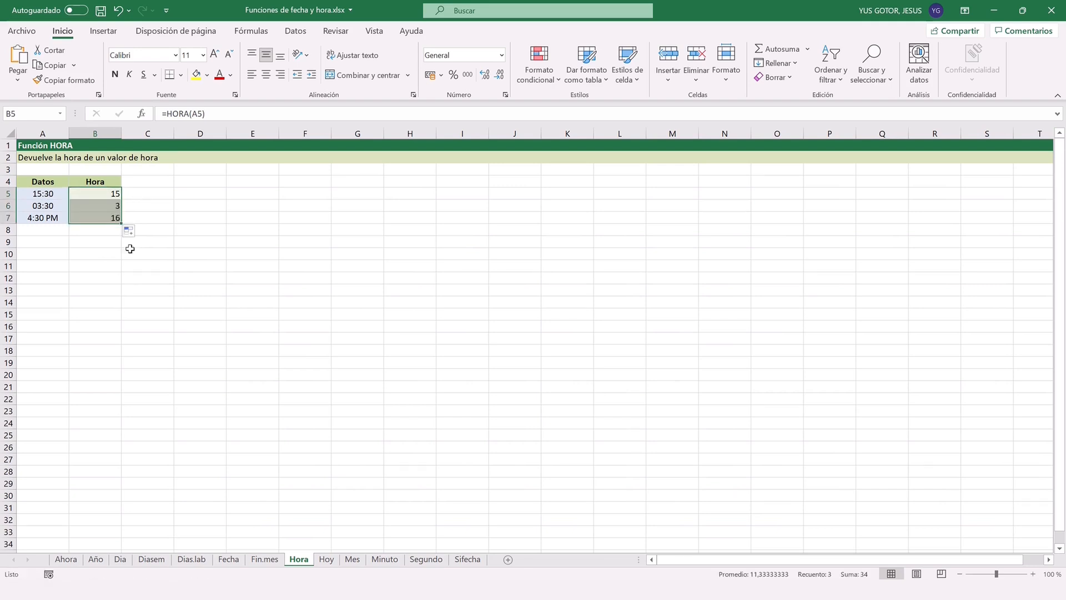
left_click(92, 234)
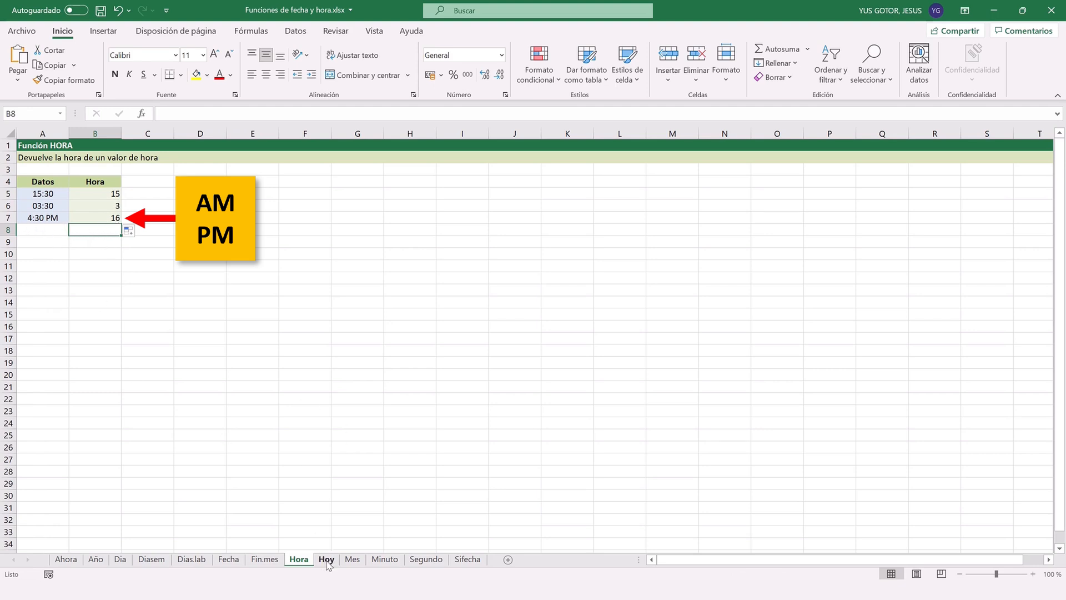
On the Hoy sheet, insert the current date with =HOY() in cell A5.
left_click(326, 560)
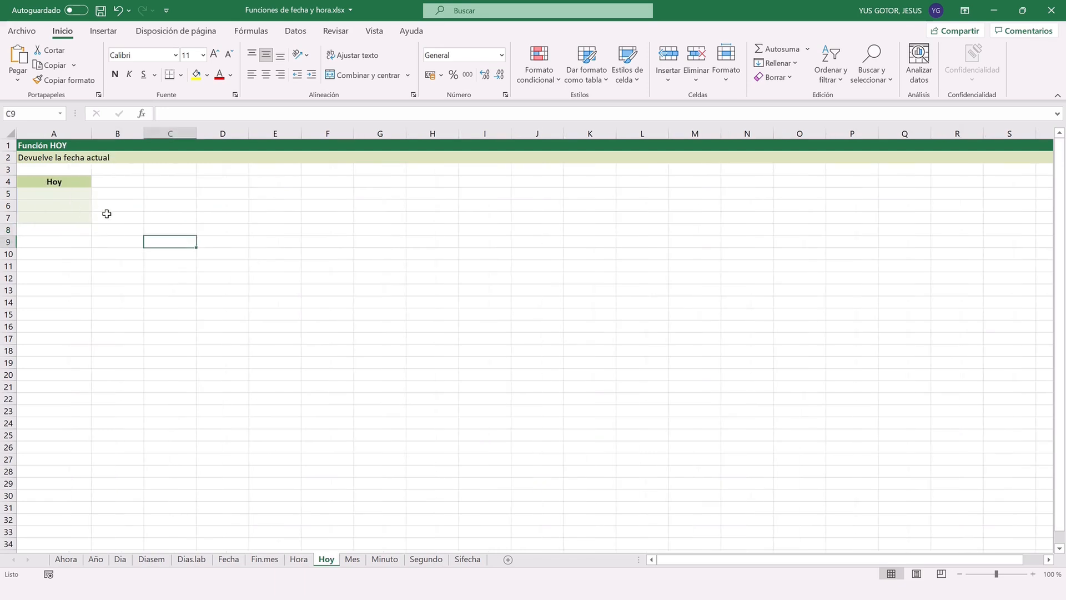
left_click(64, 195)
type("=hoy()")
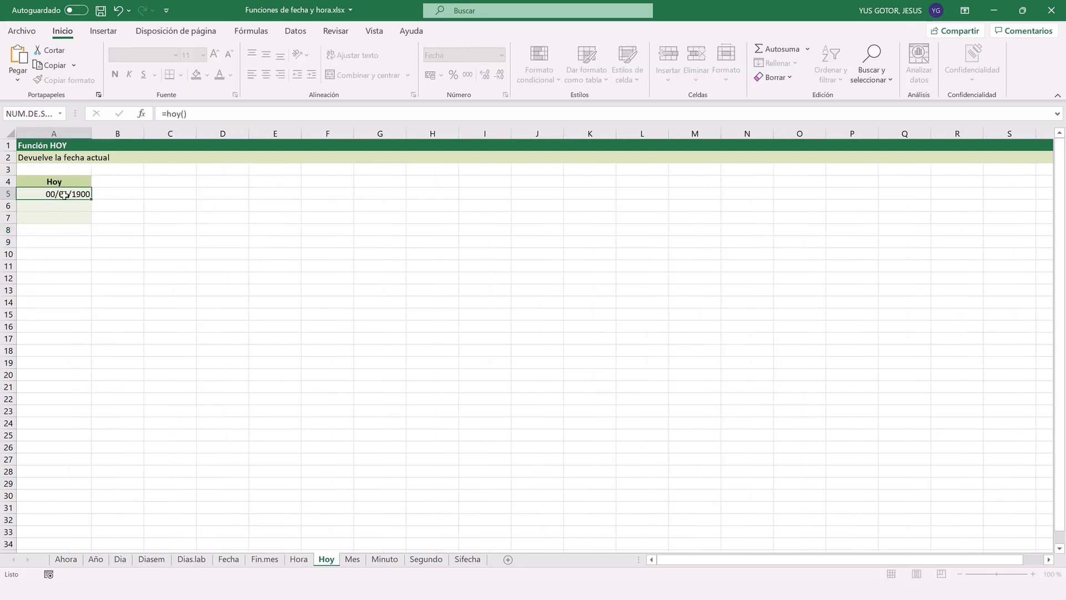
key("Return")
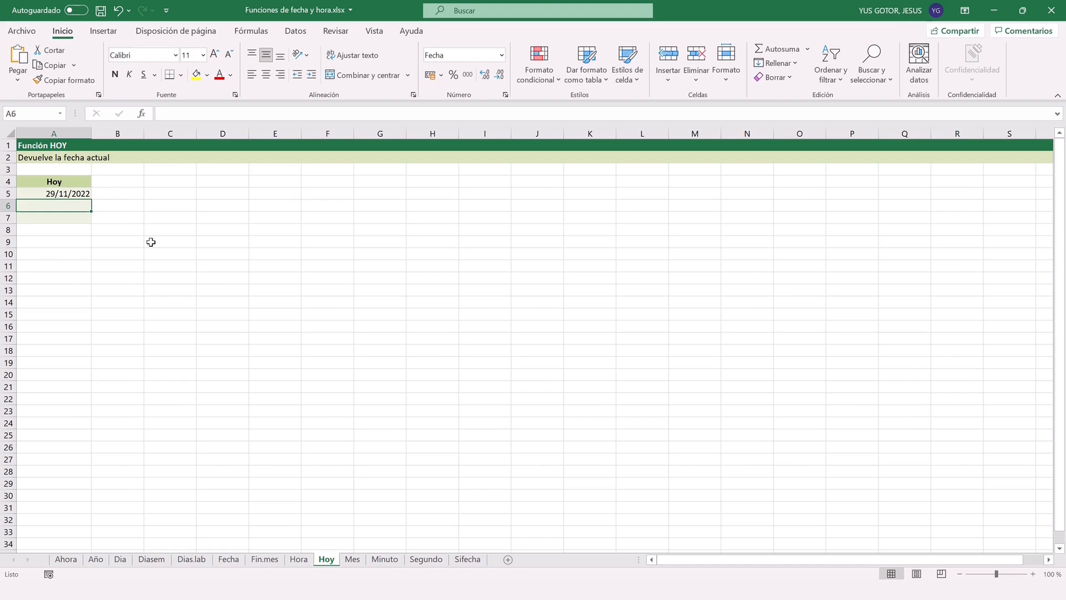
Calculate the dates 15 days ahead with =HOY()+15 in cell A6 and 50 days back with =HOY()-50 in A7.
type("=hoy()+15")
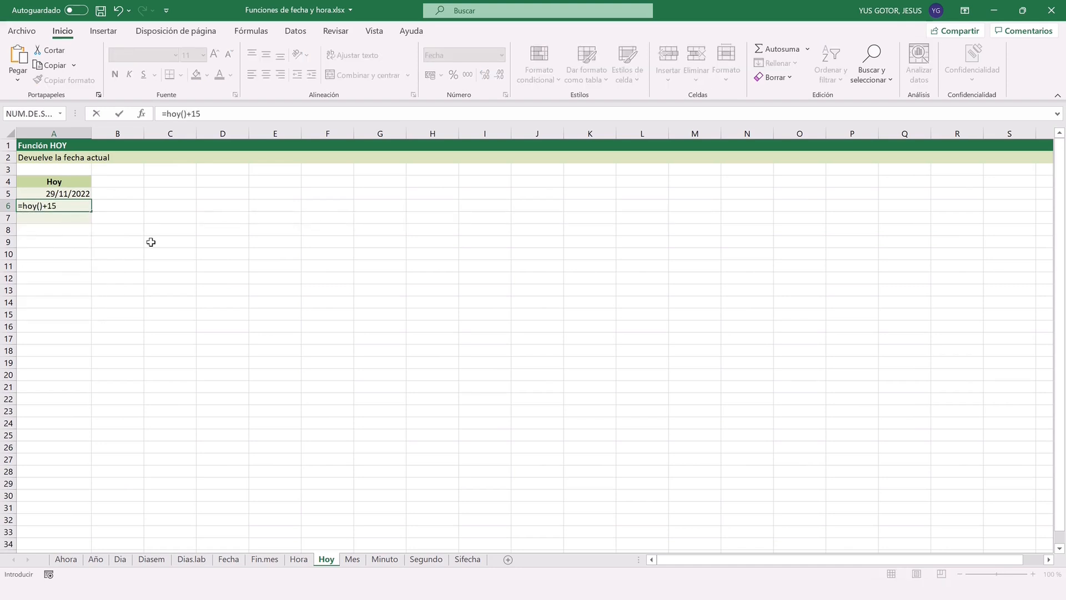
key("Return")
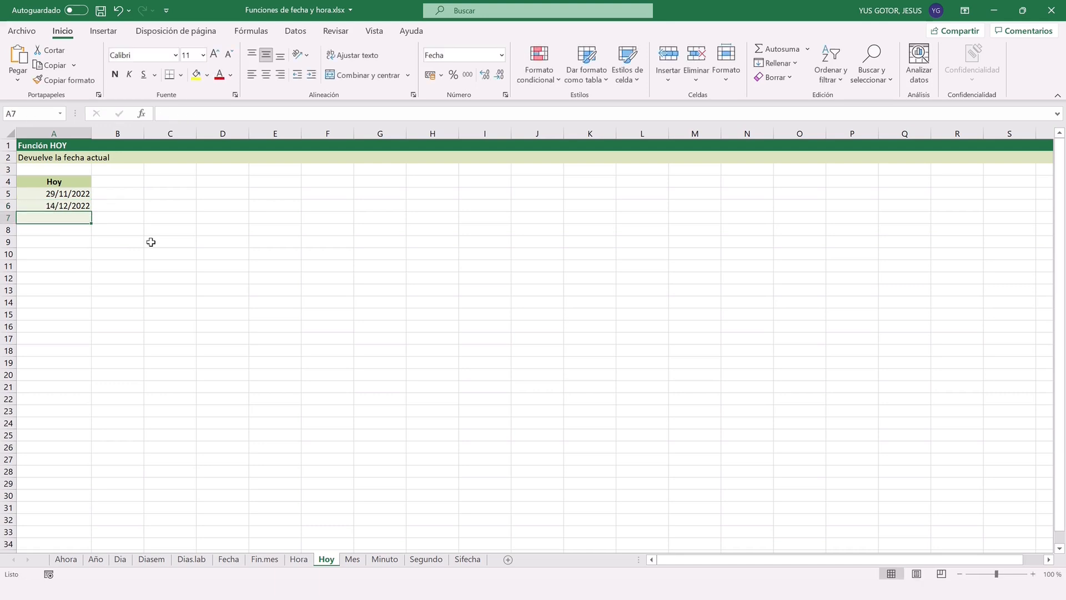
type("=hoy()-50")
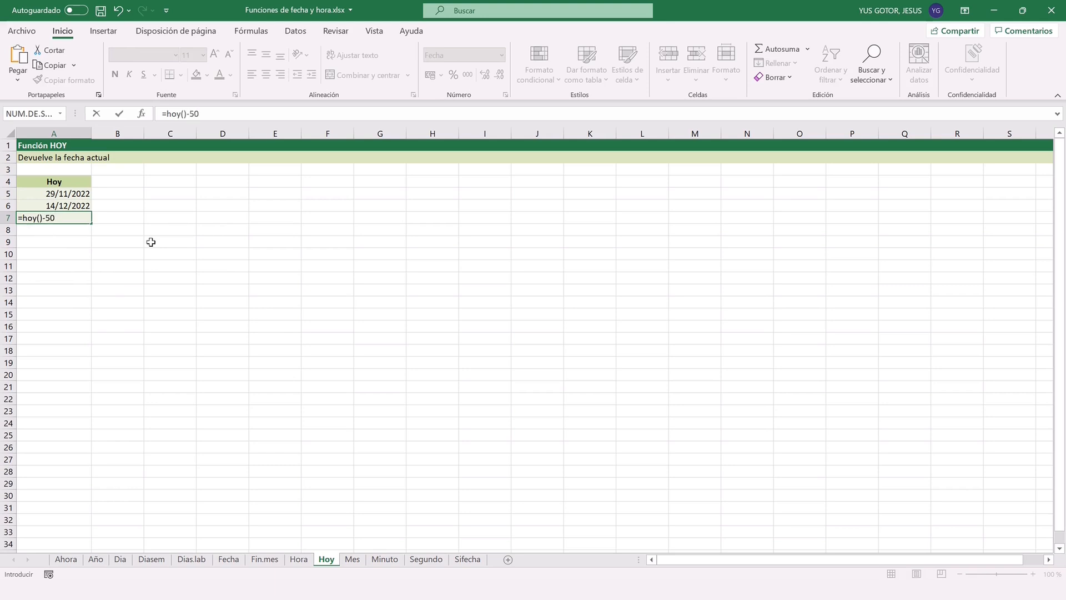
key("Return")
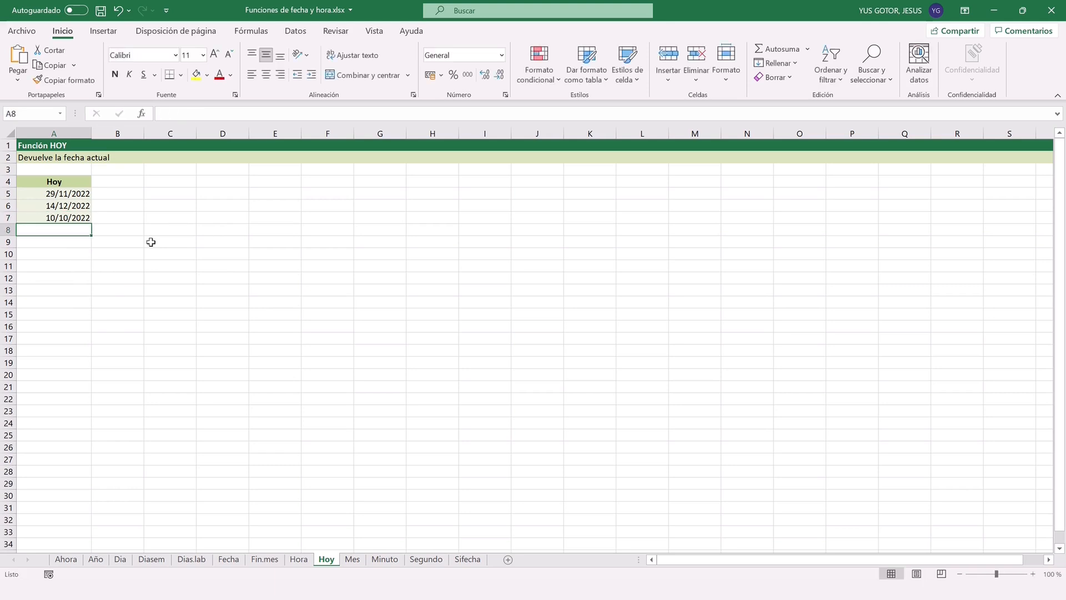
On the Mes sheet, extract the month number with =MES(A5) in cell B5 and fill the formula down to B6.
left_click(351, 561)
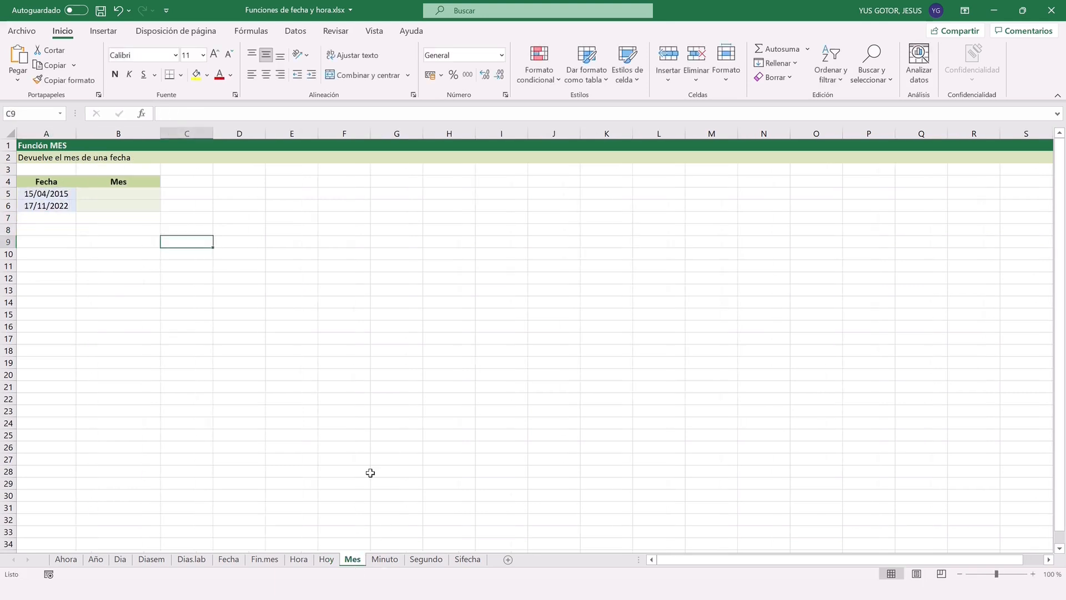
left_click(132, 195)
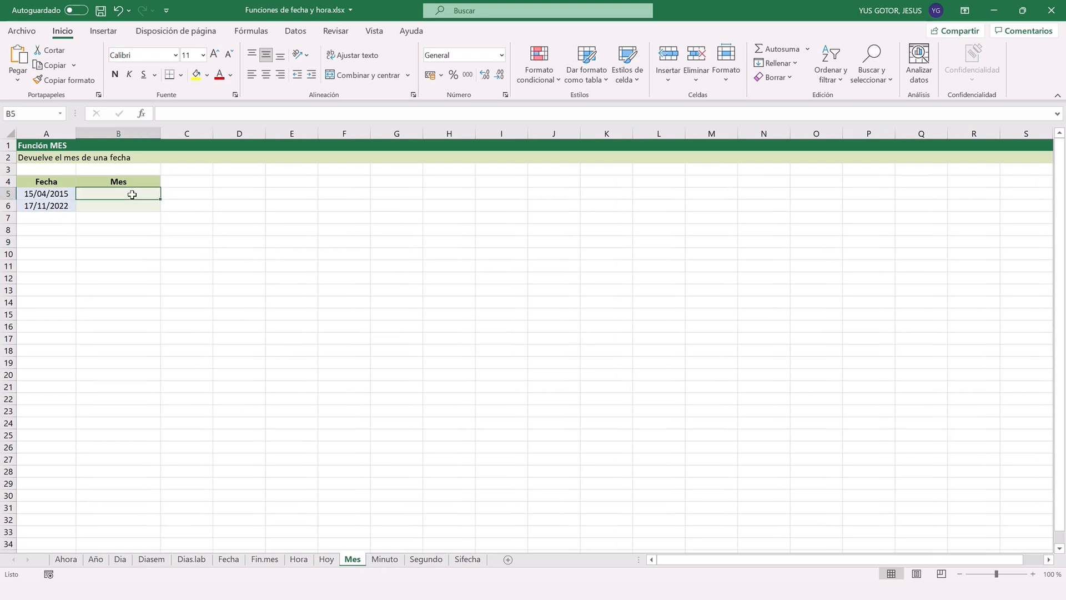
type("=mes(")
left_click(64, 191)
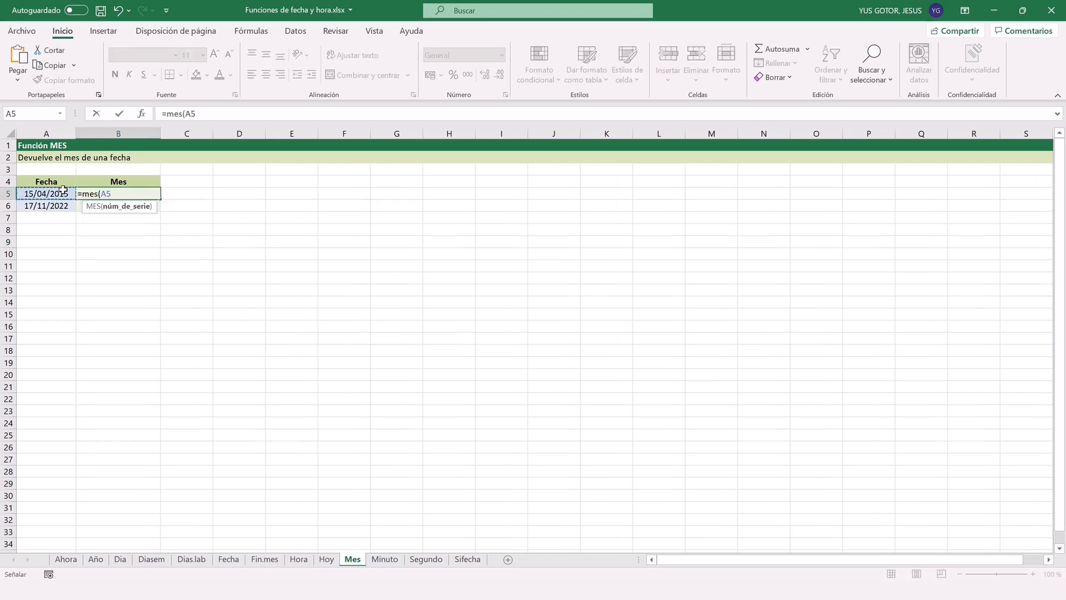
key("Return")
left_click(156, 195)
left_click_drag(160, 200, 157, 209)
left_click(150, 303)
On the Minuto sheet, extract the minutes with =MINUTO(A5) in cell B5 and fill the formula down to B6.
left_click(383, 559)
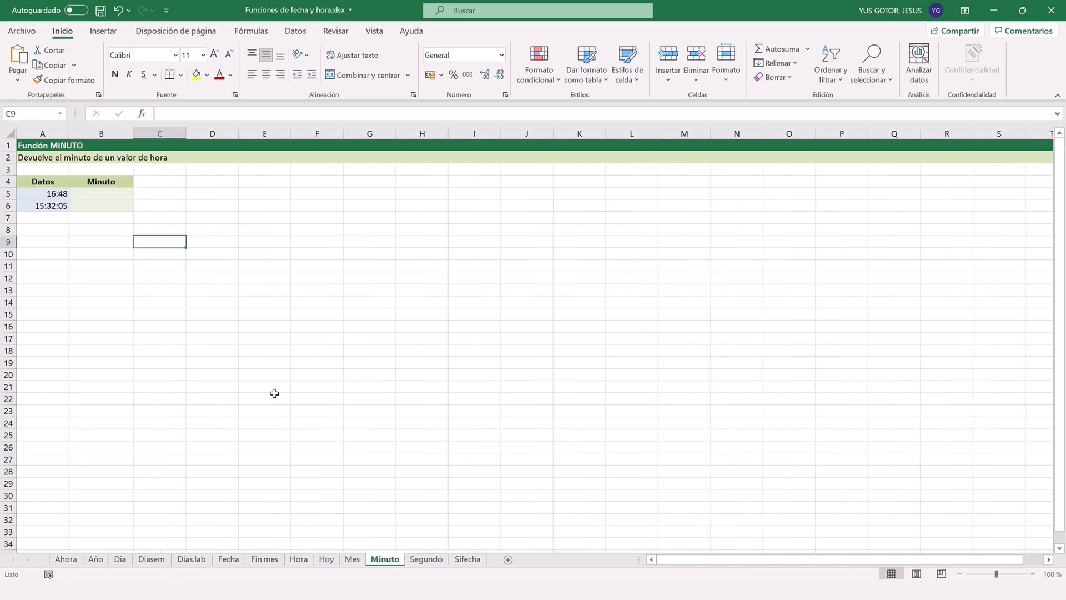
left_click(96, 192)
type("=minuto(")
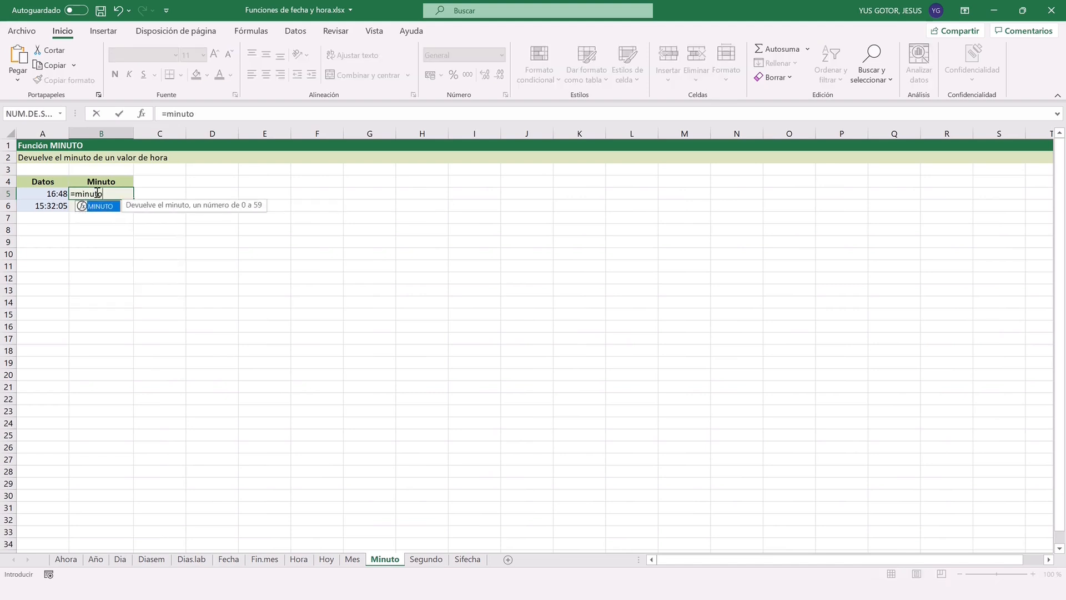
left_click(61, 193)
key("Return")
left_click(96, 193)
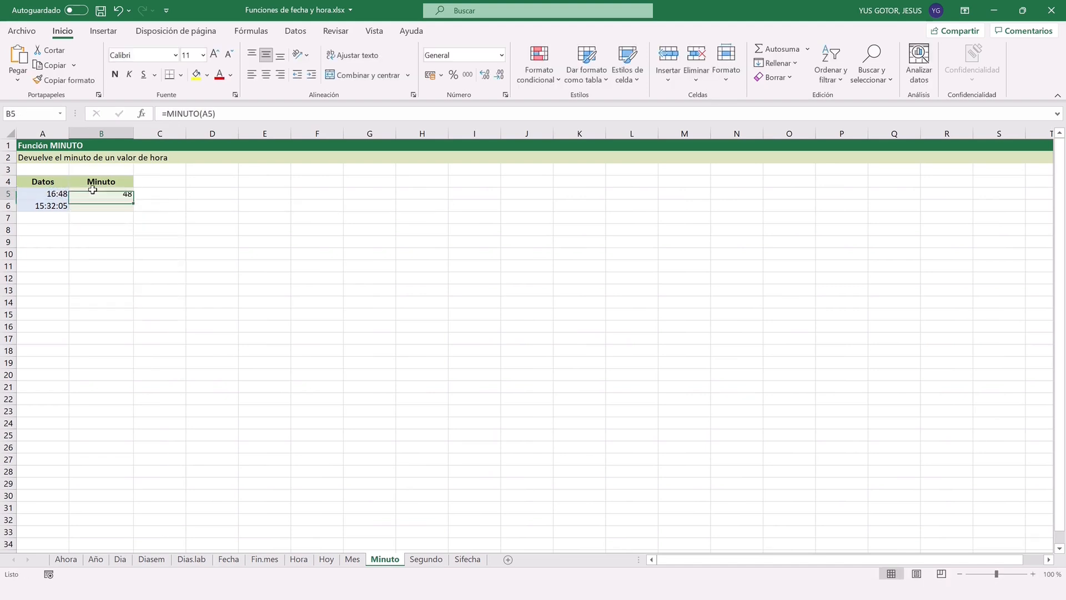
left_click_drag(133, 200, 132, 210)
left_click(114, 300)
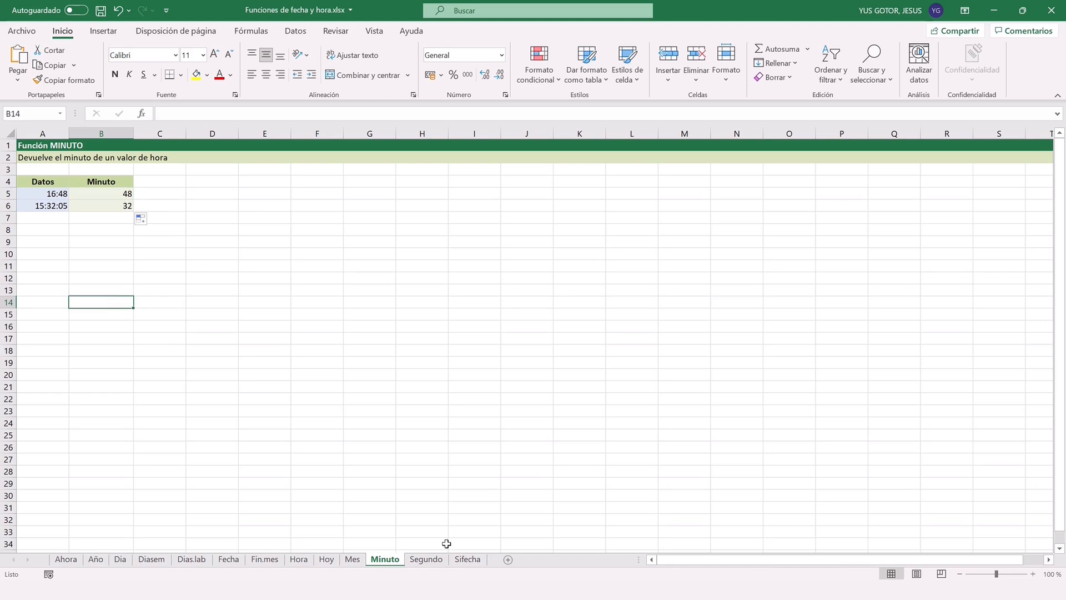
On the Segundo sheet, extract the seconds with =SEGUNDO(A5) in cell B5 and fill the formula down to B6.
left_click(427, 559)
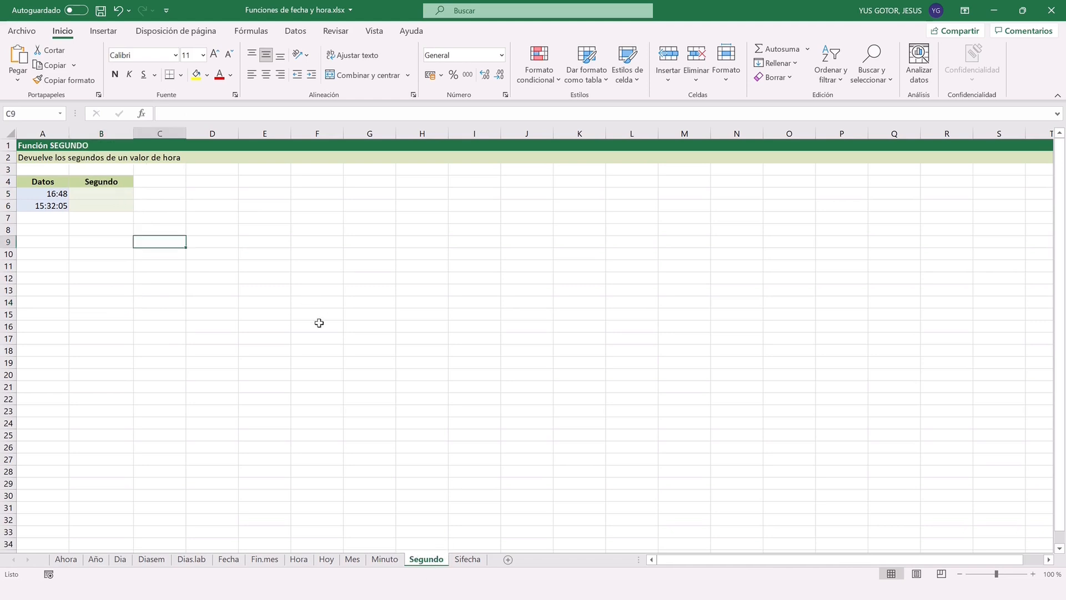
left_click(128, 195)
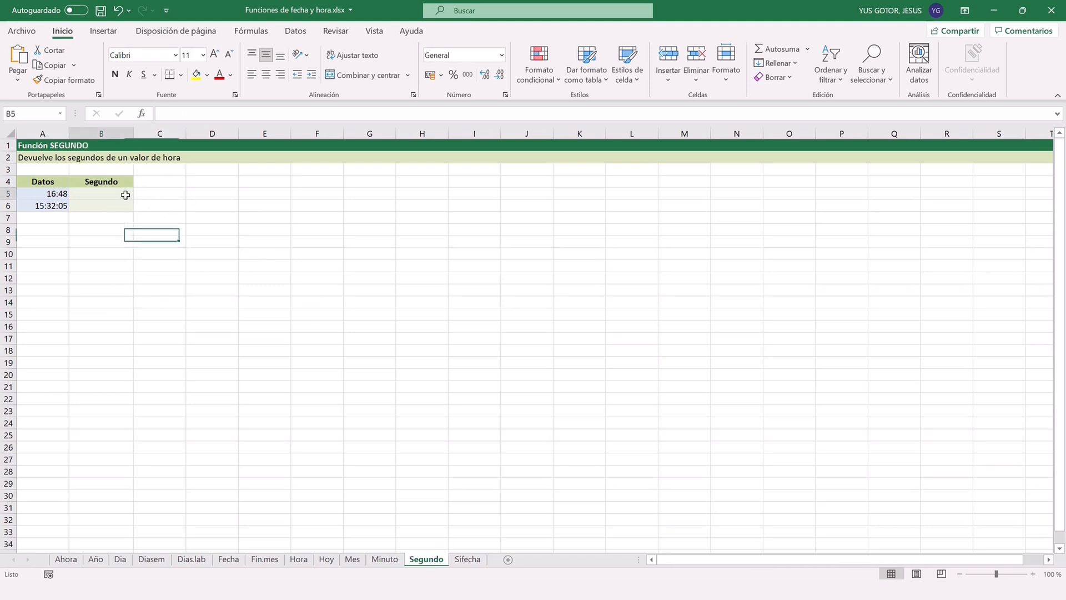
type("=segundo(")
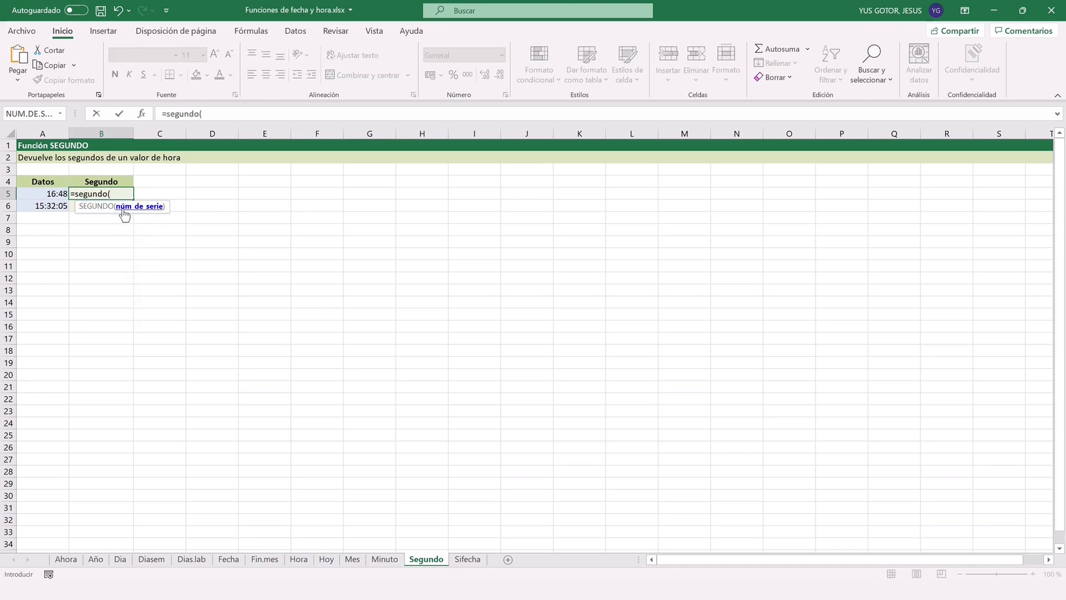
left_click(59, 194)
key("Return")
left_click(129, 195)
left_click_drag(133, 200, 133, 210)
left_click(117, 277)
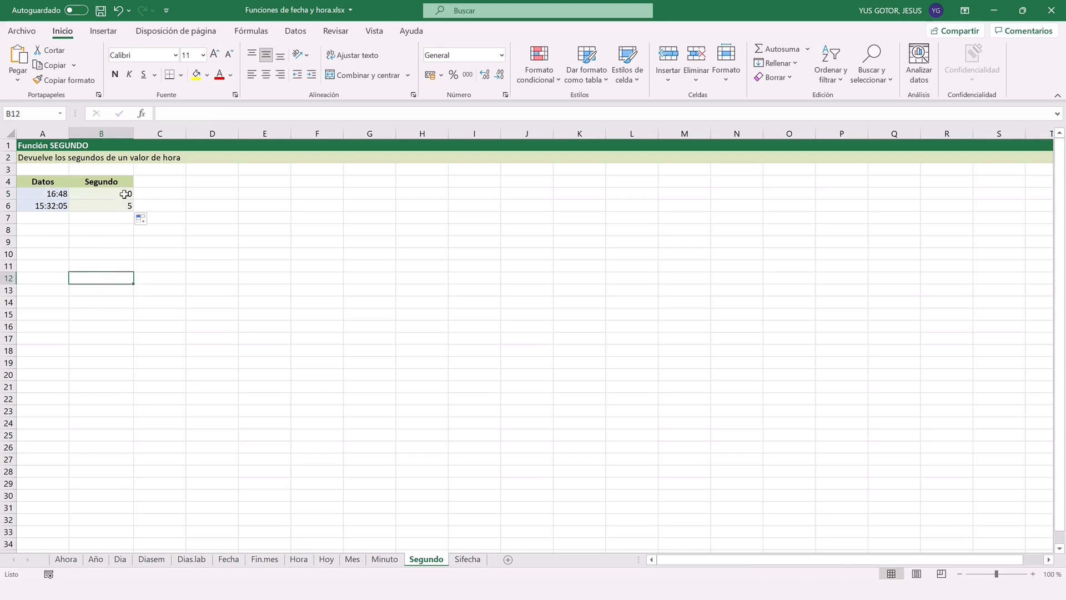
Go to the Sifecha sheet and look through the list of date and time functions for SIFECHA.
left_click(462, 560)
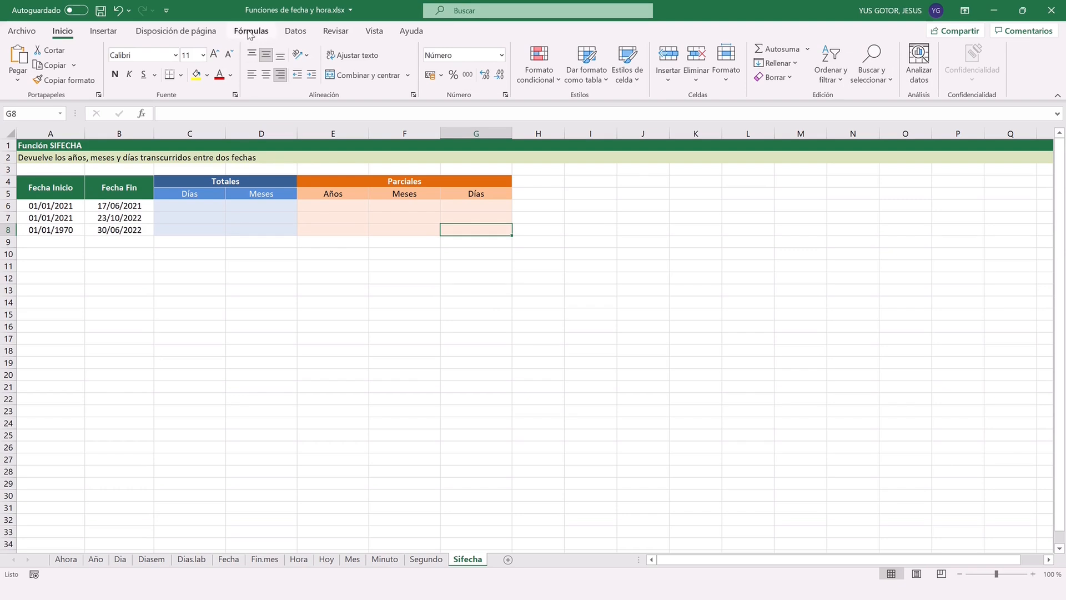
left_click(249, 32)
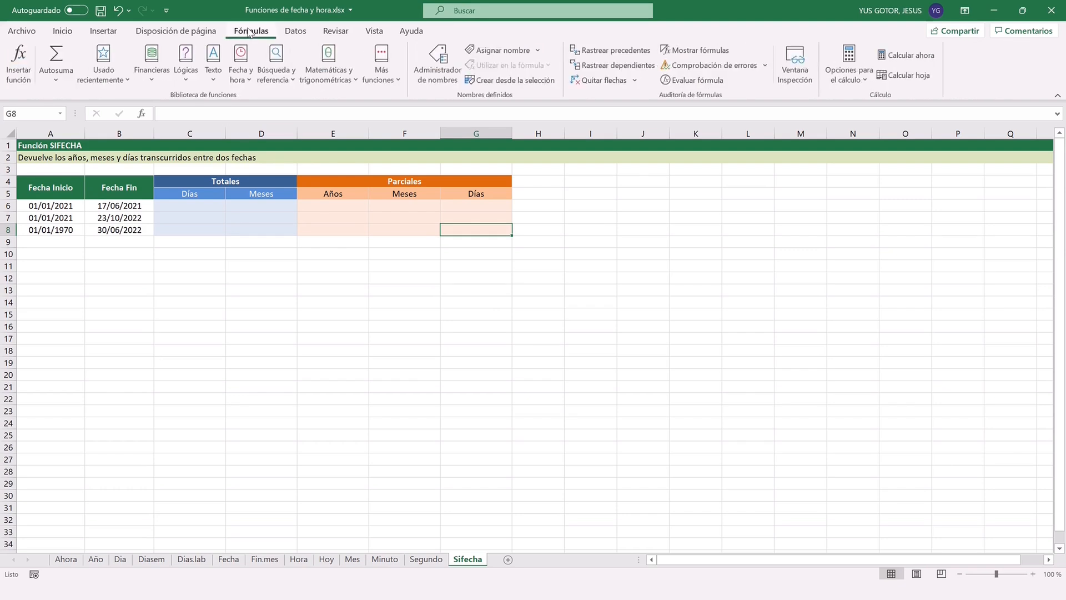
left_click(240, 67)
scroll(267, 123, "down", 2)
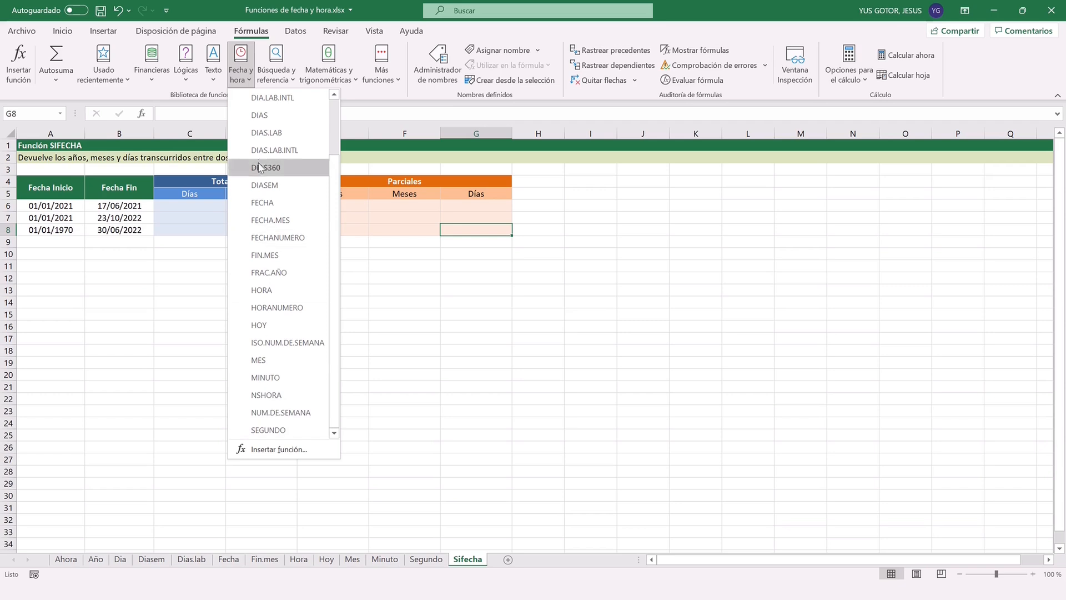
left_click(178, 253)
left_click(179, 254)
type("=sif")
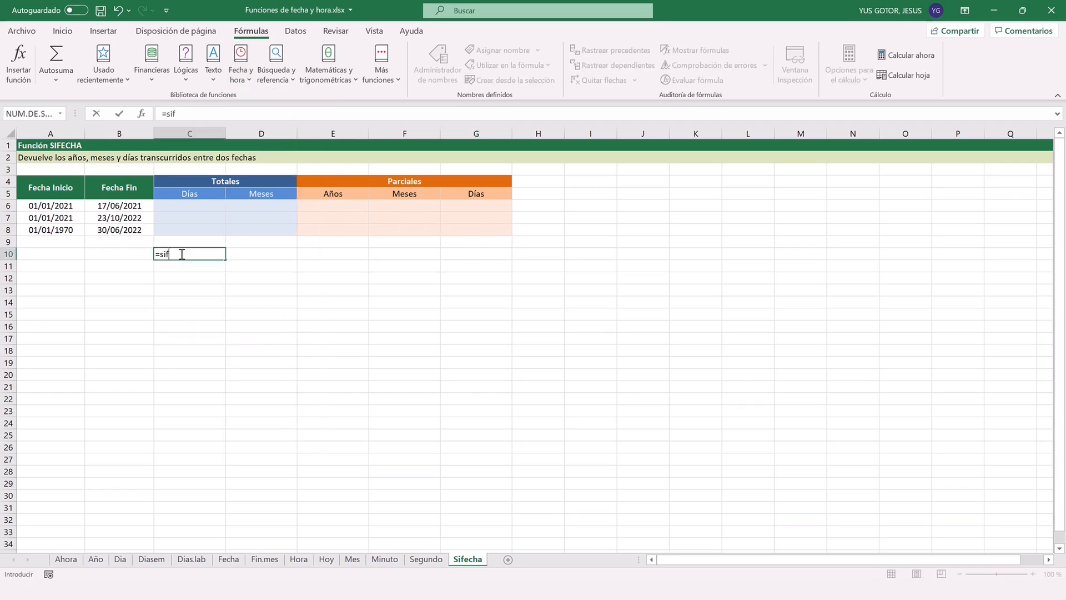
type("echa(")
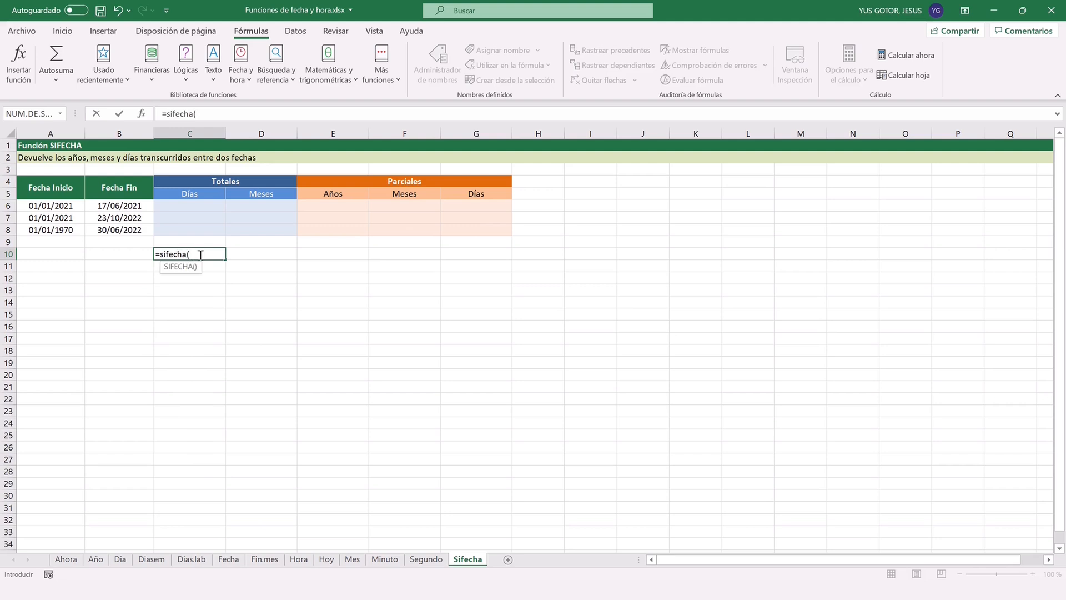
left_click(243, 266)
key("Escape")
Calculate the total days between the start and end dates with =SIFECHA(A6;B6;"d") in cell C6.
left_click(208, 205)
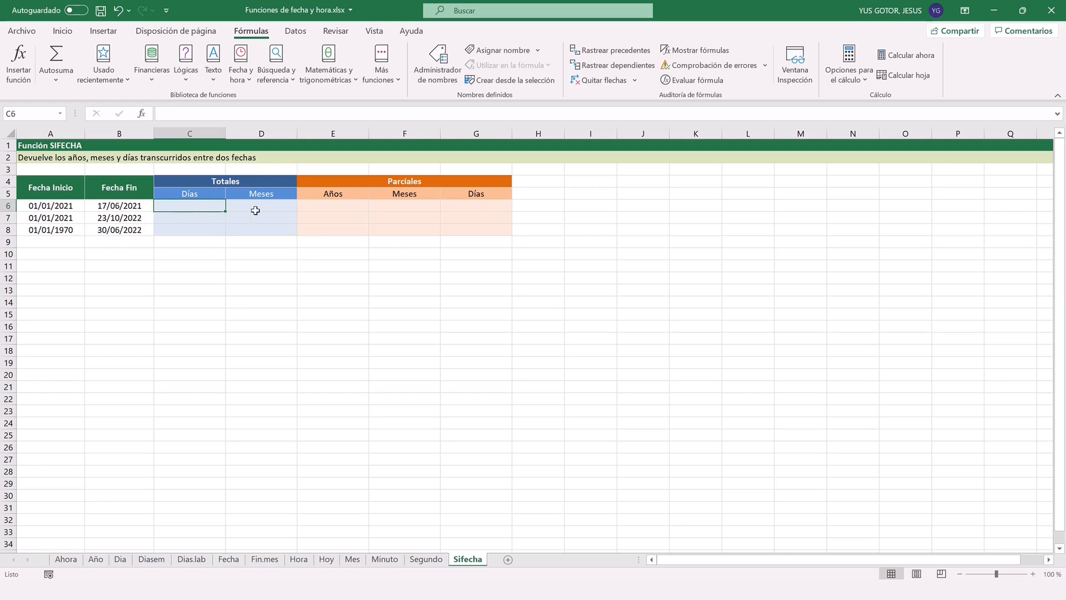
type("=sifecha(")
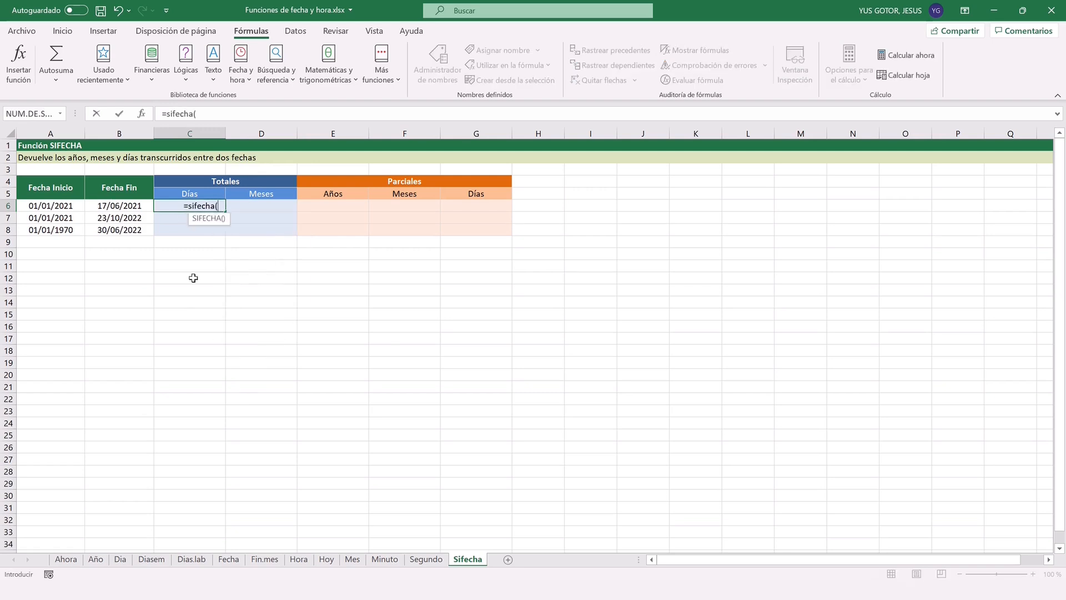
left_click(46, 206)
type(";")
left_click(99, 205)
type(";")
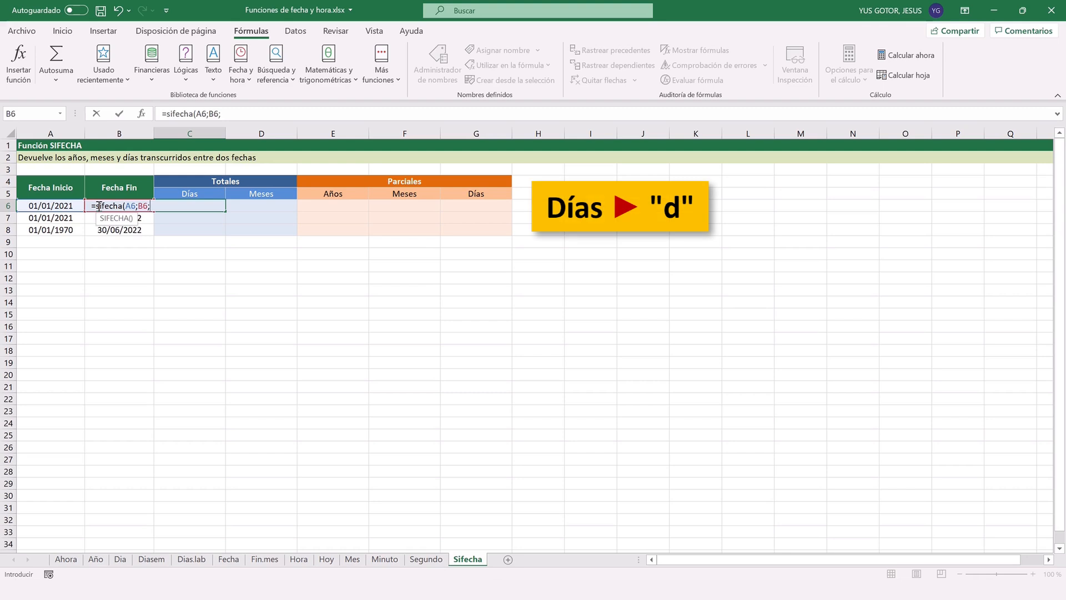
type("\")")
key("Return")
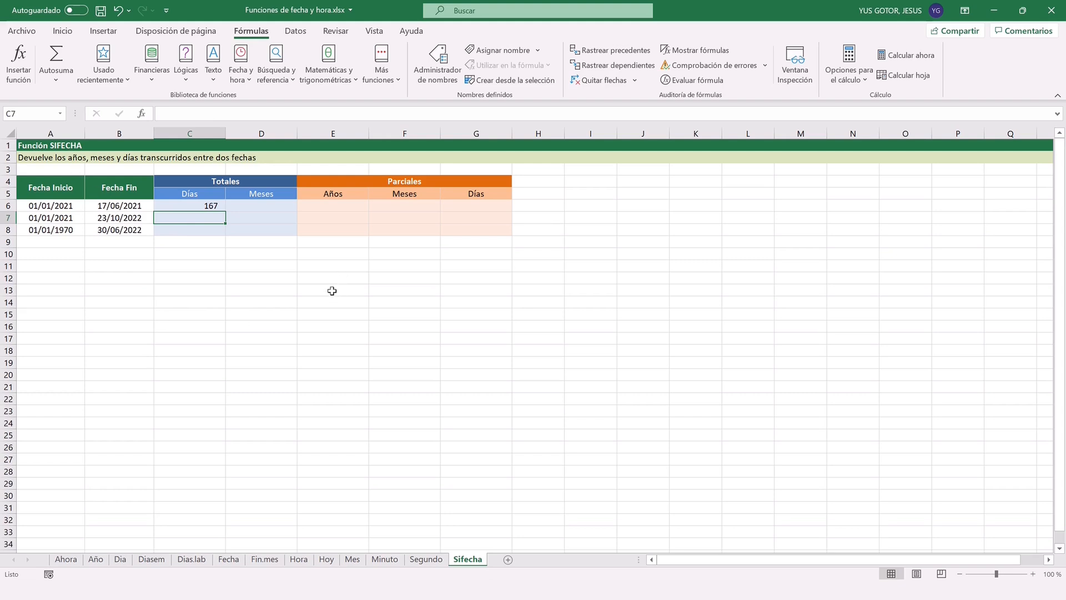
Calculate the total months between the two dates with =SIFECHA(A6;B6;"m") in cell D6.
left_click(261, 205)
type("=sifecha(")
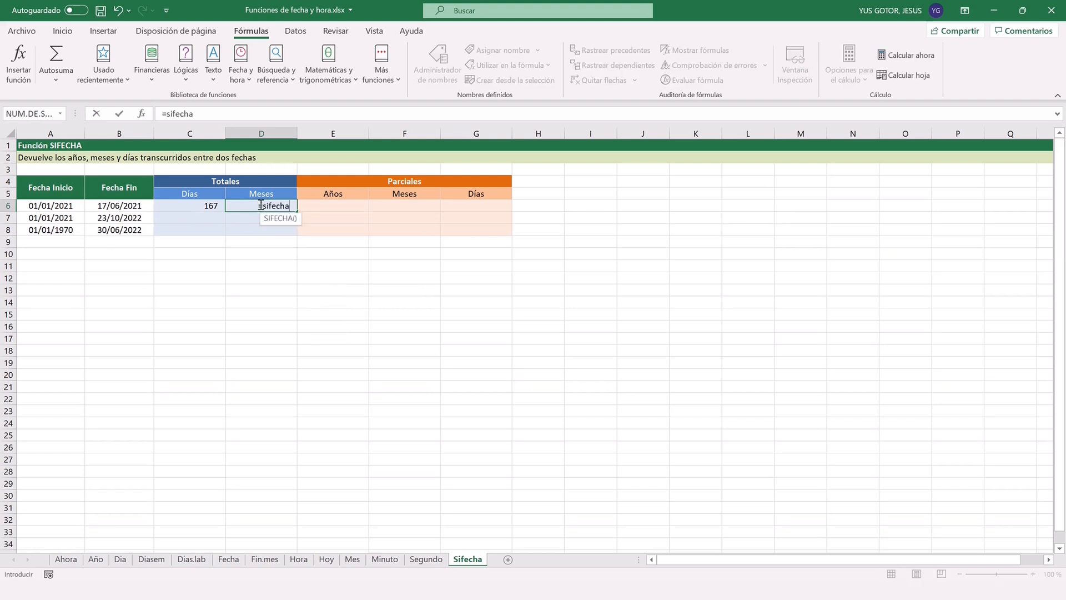
left_click(68, 206)
type(";")
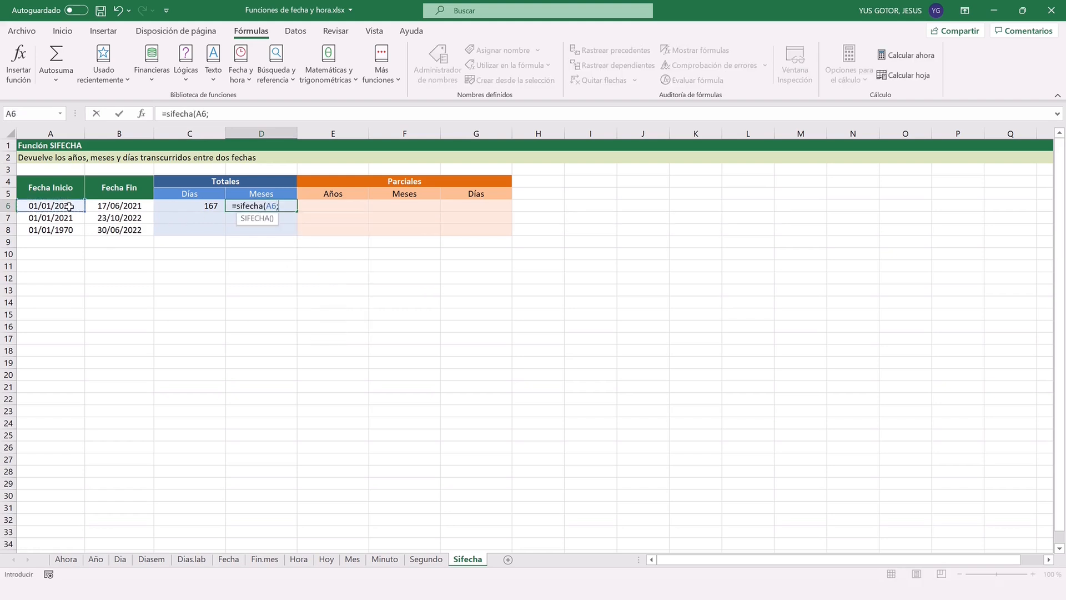
left_click(109, 206)
type(";")
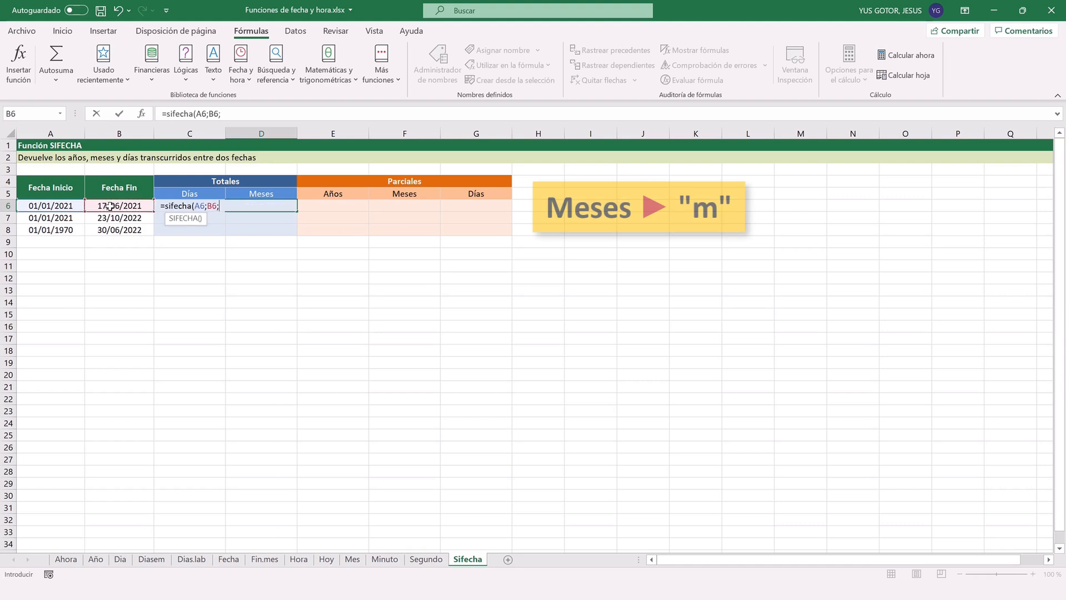
type("\"m\")")
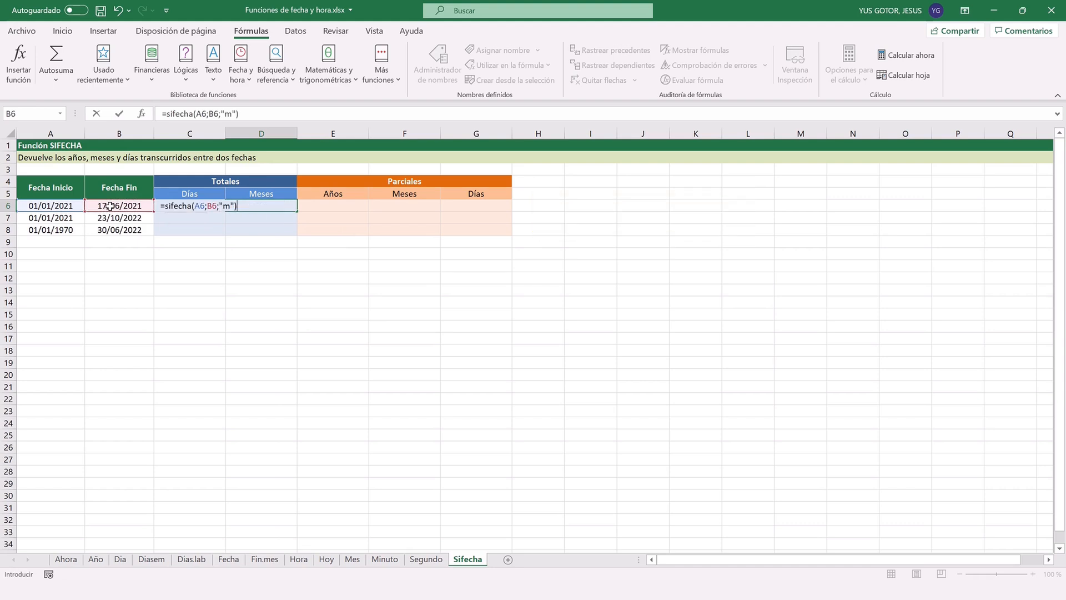
key("Return")
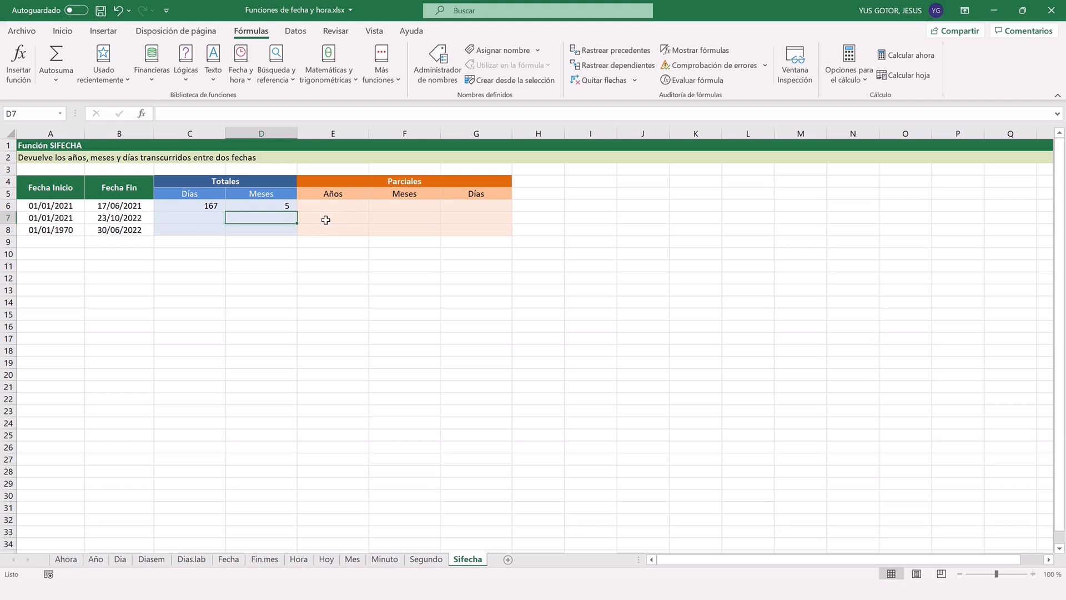
Calculate the full years between the two dates with =SIFECHA(A6;B6;"y") in cell E6.
left_click(339, 209)
type("=sifecha(")
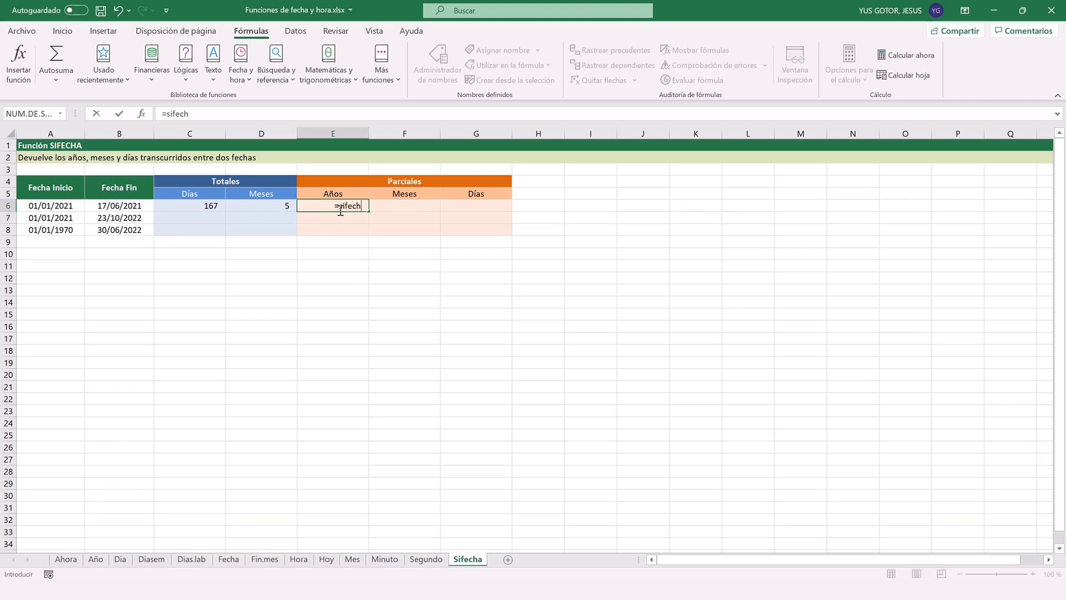
left_click(64, 207)
type(";")
left_click(103, 204)
type(";")
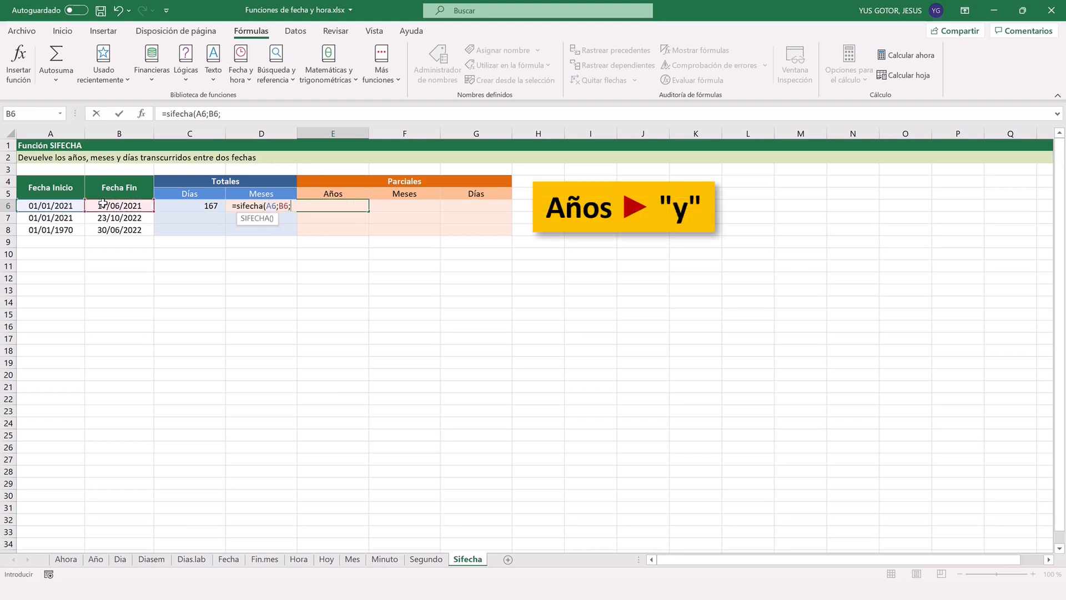
type("\"y\")")
key("Return")
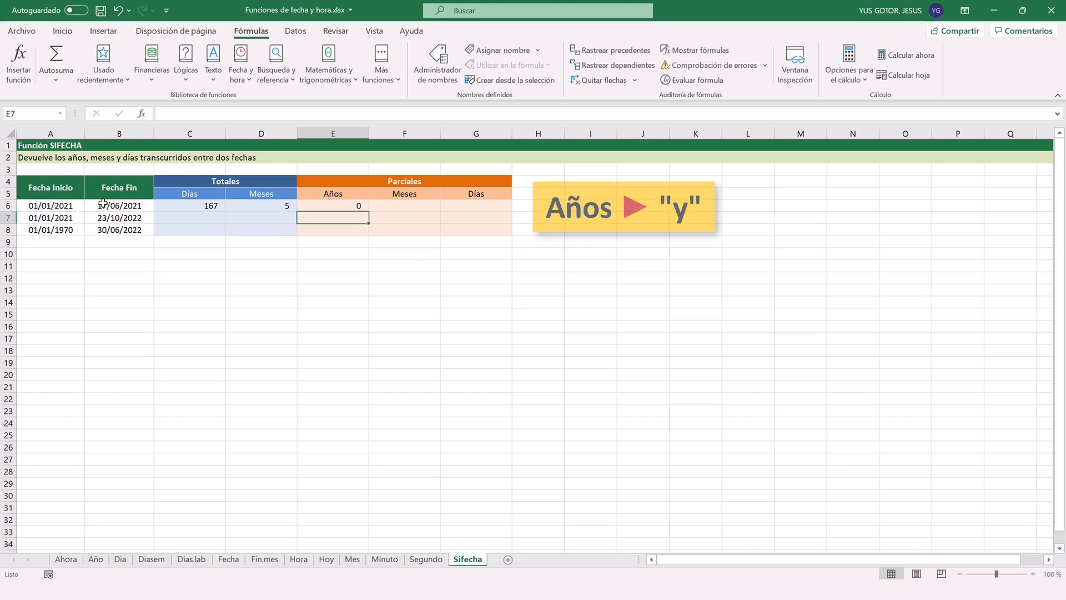
Fill the total days, total months and years formulas in C6:E6 down to row 8.
left_click(346, 204)
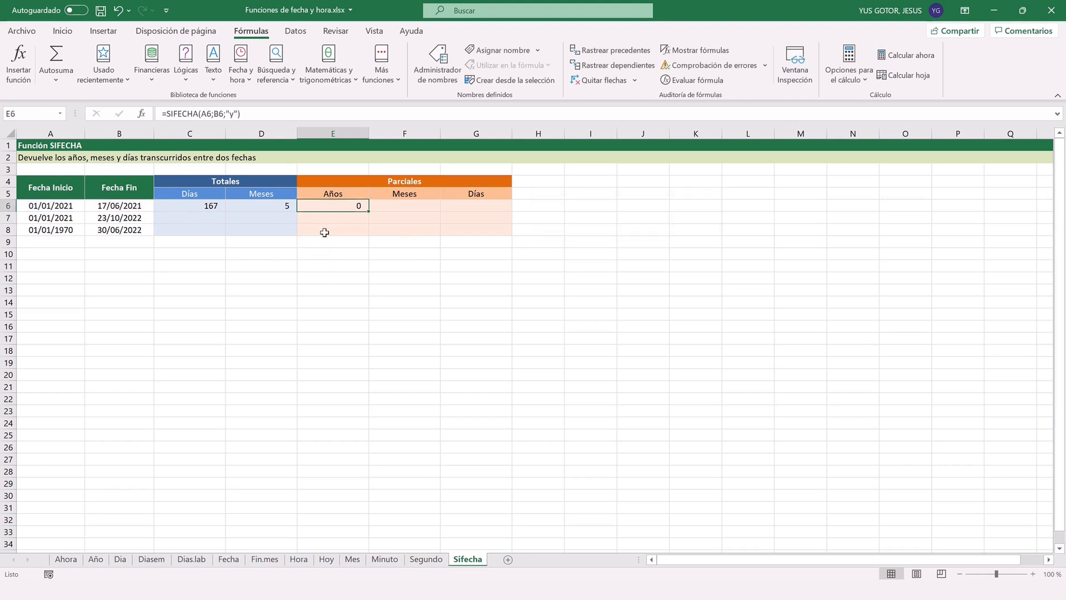
left_click(224, 204)
left_click_drag(224, 204, 362, 224)
left_click(261, 253)
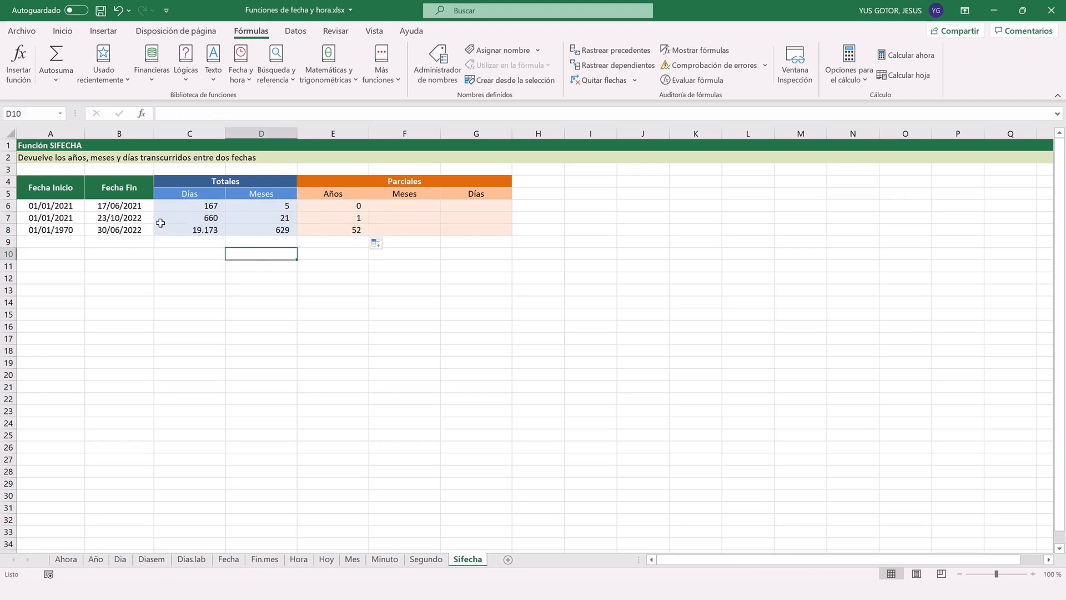
Examine the copied total days, total months and years results in rows 7 and 8.
left_click(187, 218)
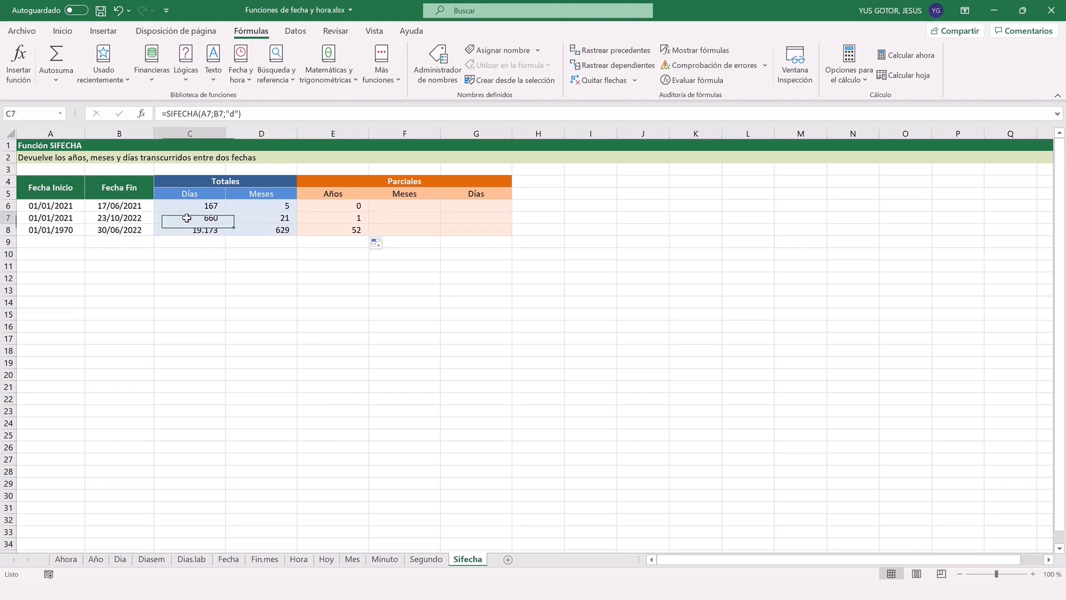
left_click(260, 218)
left_click(360, 218)
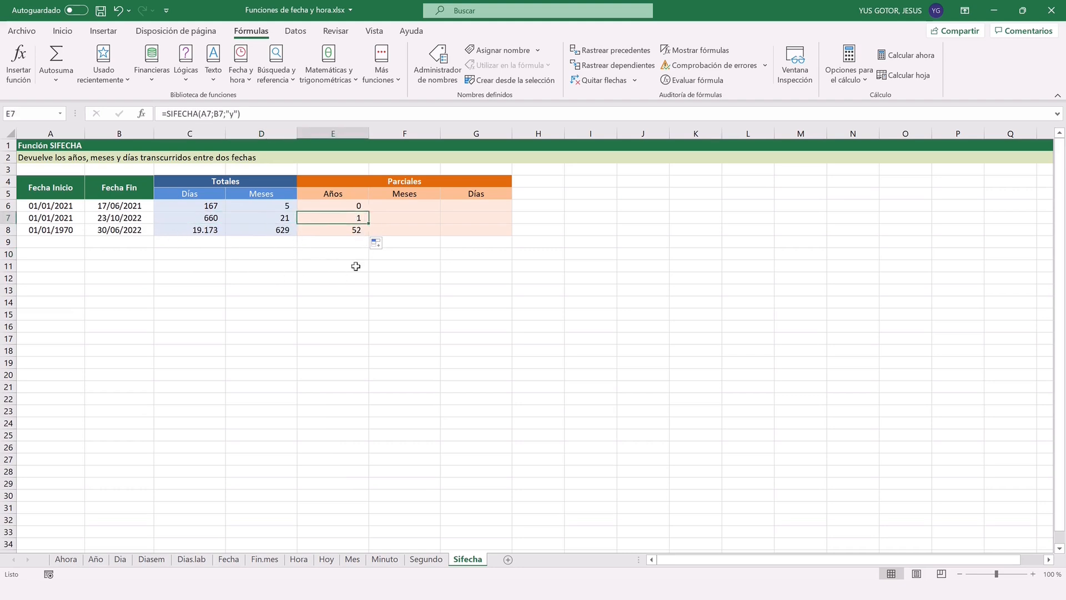
left_click(172, 230)
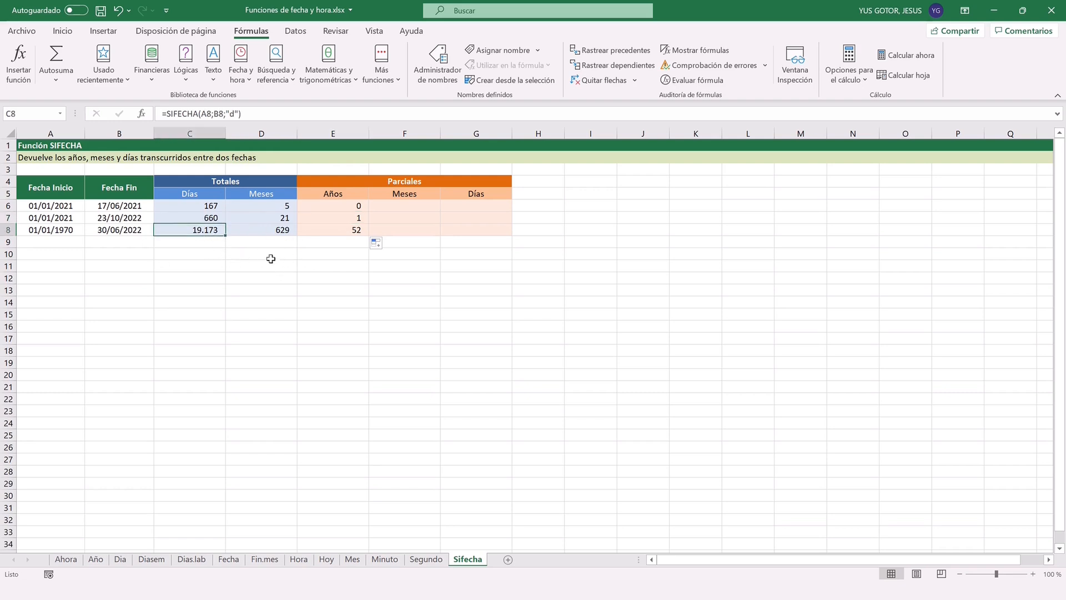
left_click(255, 230)
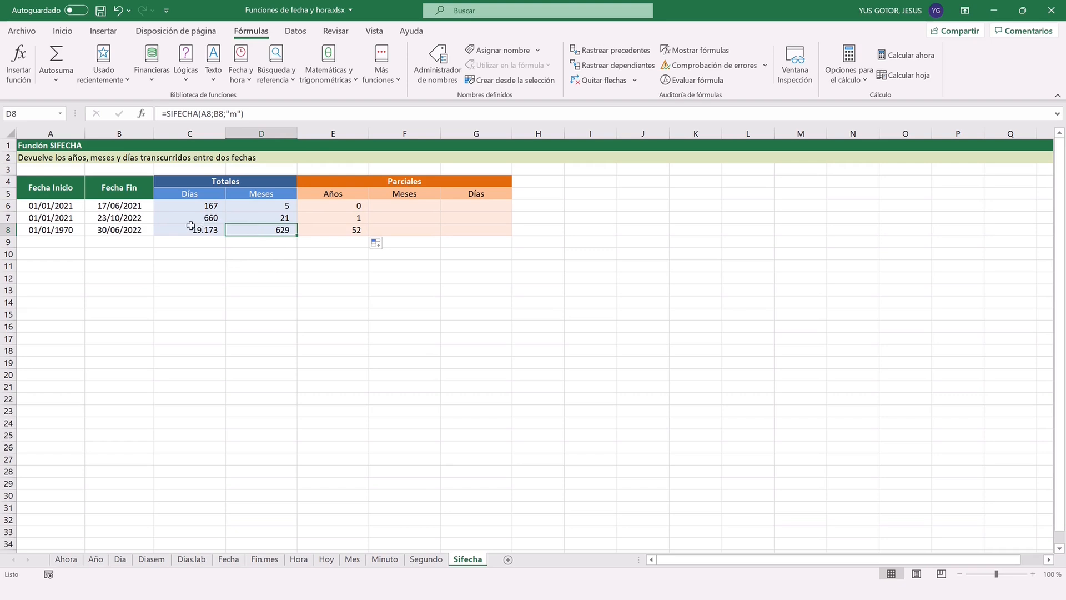
left_click(340, 229)
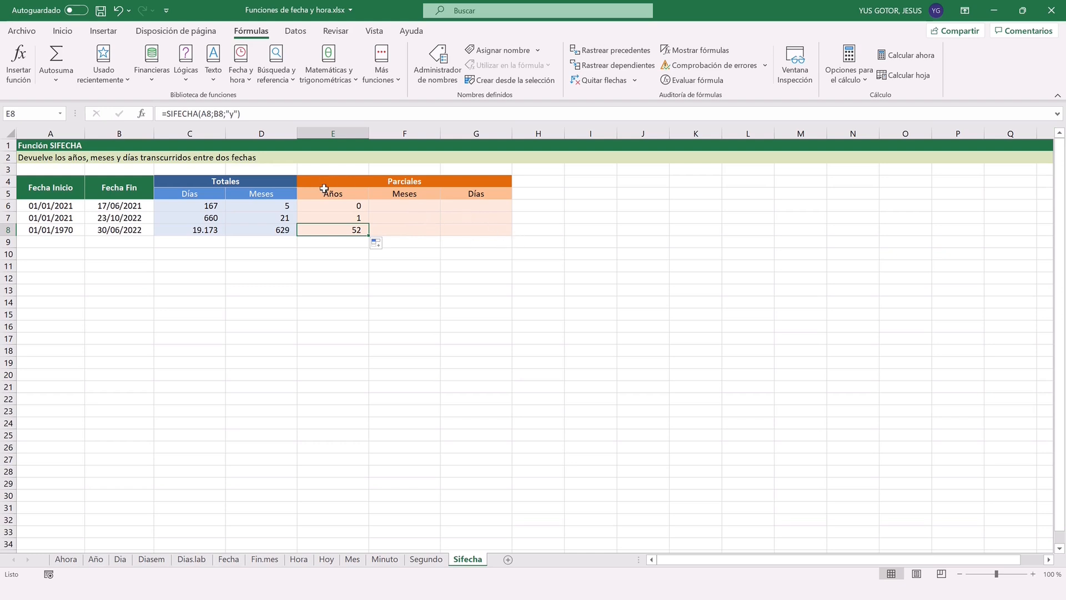
Calculate the remaining months of the last year with =SIFECHA(A6;B6;"ym") in cell F6.
left_click(414, 203)
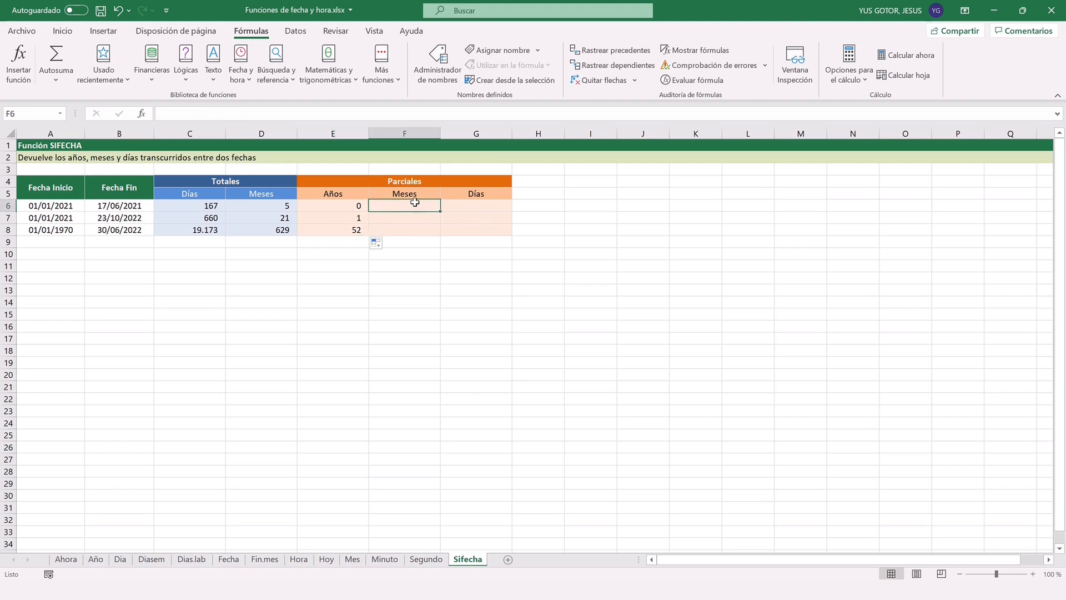
type("=sifecha(")
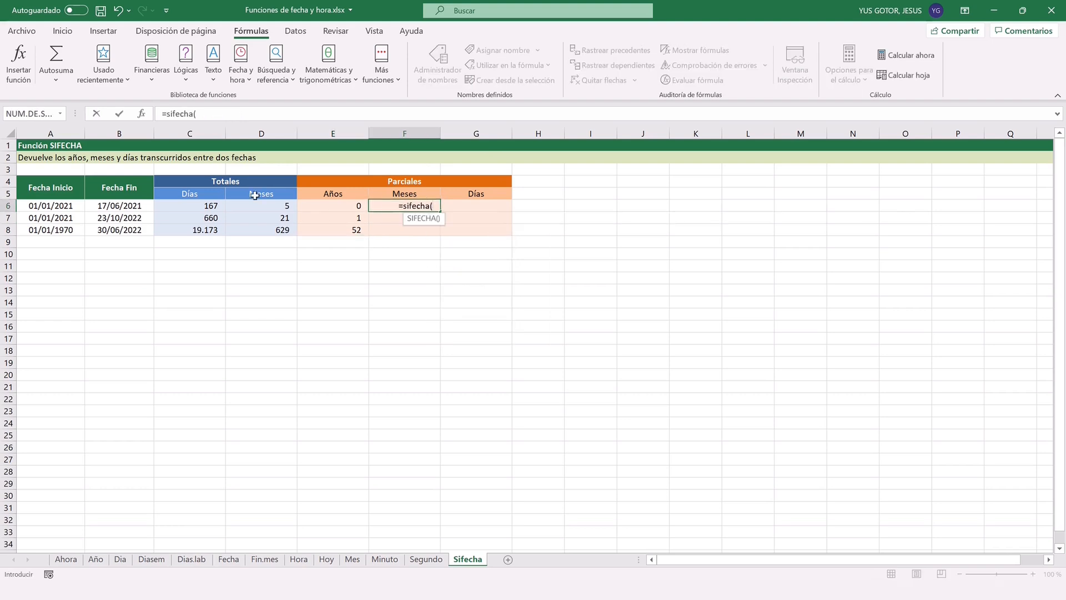
left_click(55, 201)
type(";")
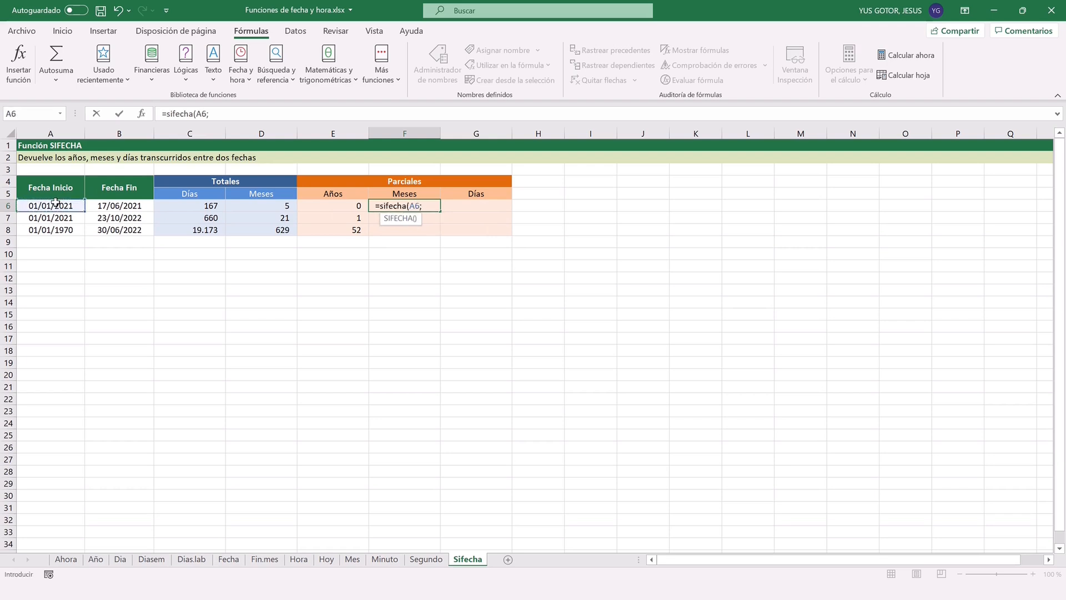
left_click(107, 208)
type(";")
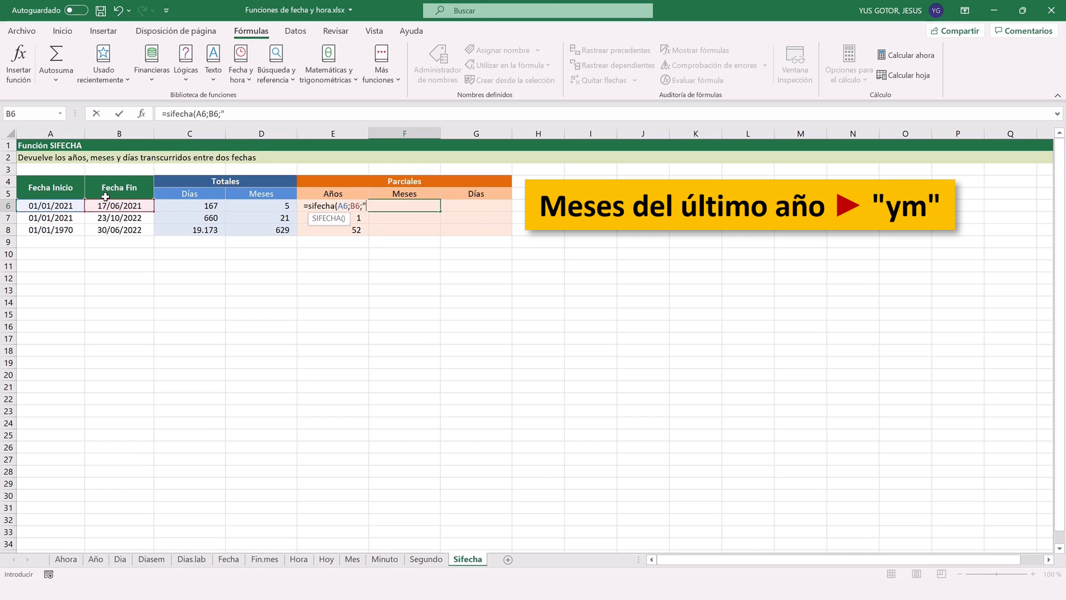
type("\"ym\")")
key("Return")
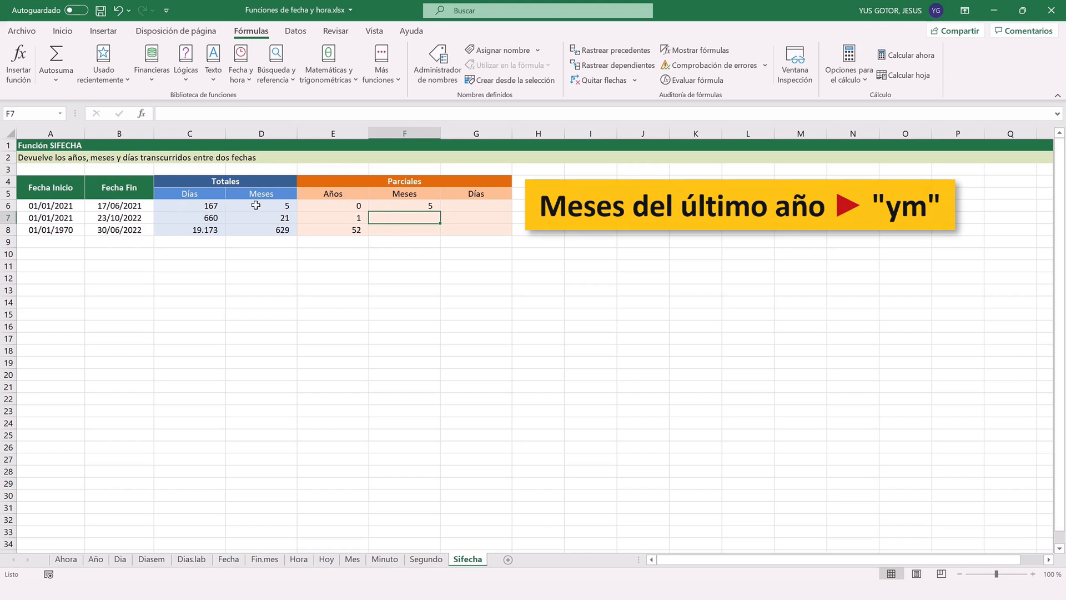
left_click(326, 206)
left_click(402, 206)
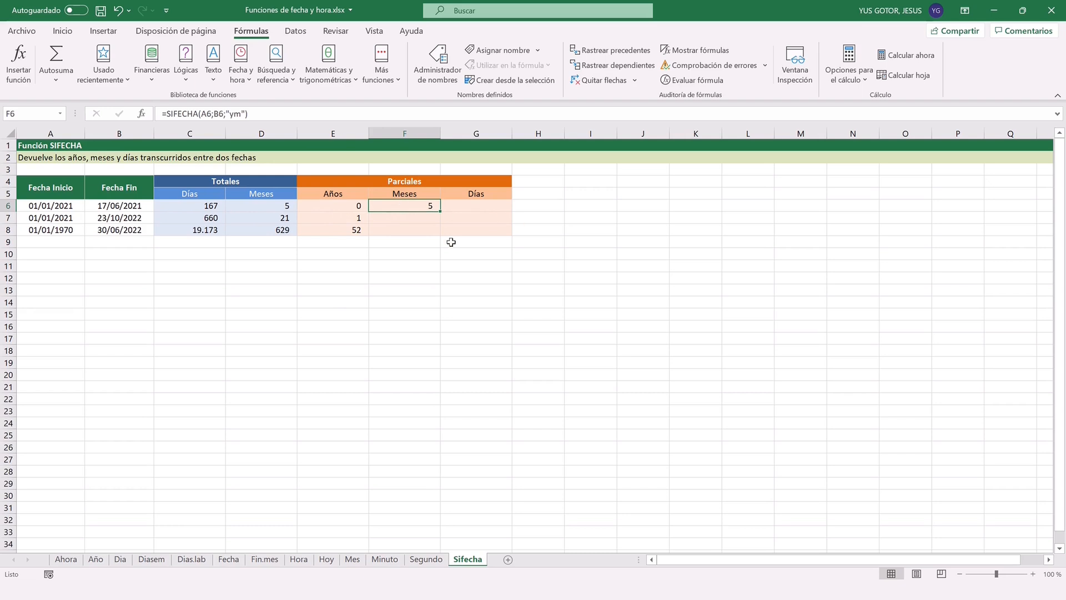
Calculate the remaining days of the last month with =SIFECHA(A6;B6;"md") in cell G6.
left_click(478, 206)
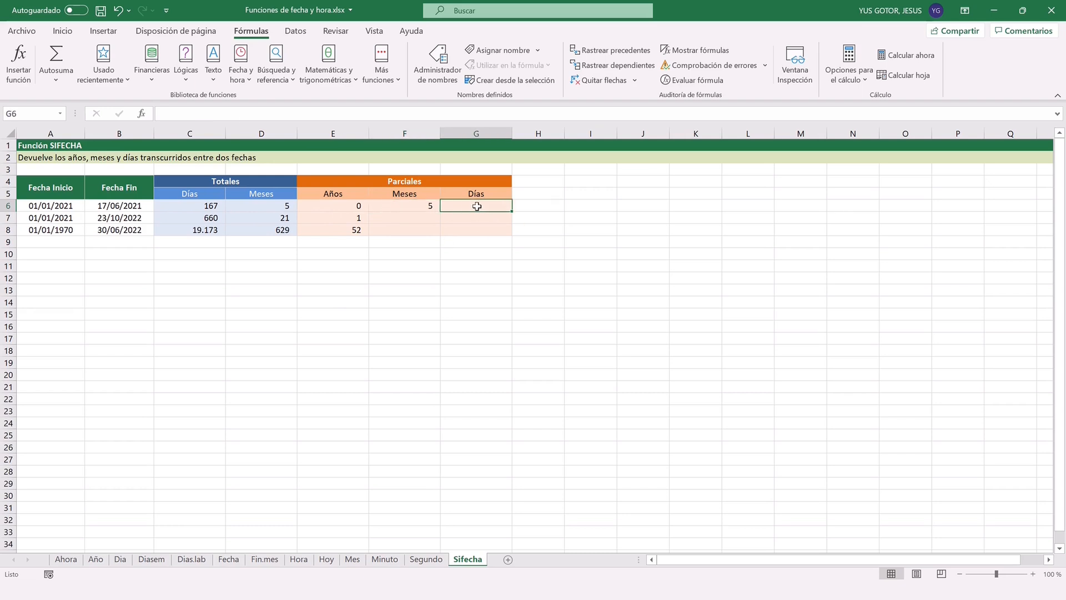
type("=sifecha(")
left_click(75, 207)
type(";")
left_click(108, 205)
type(";\"md")
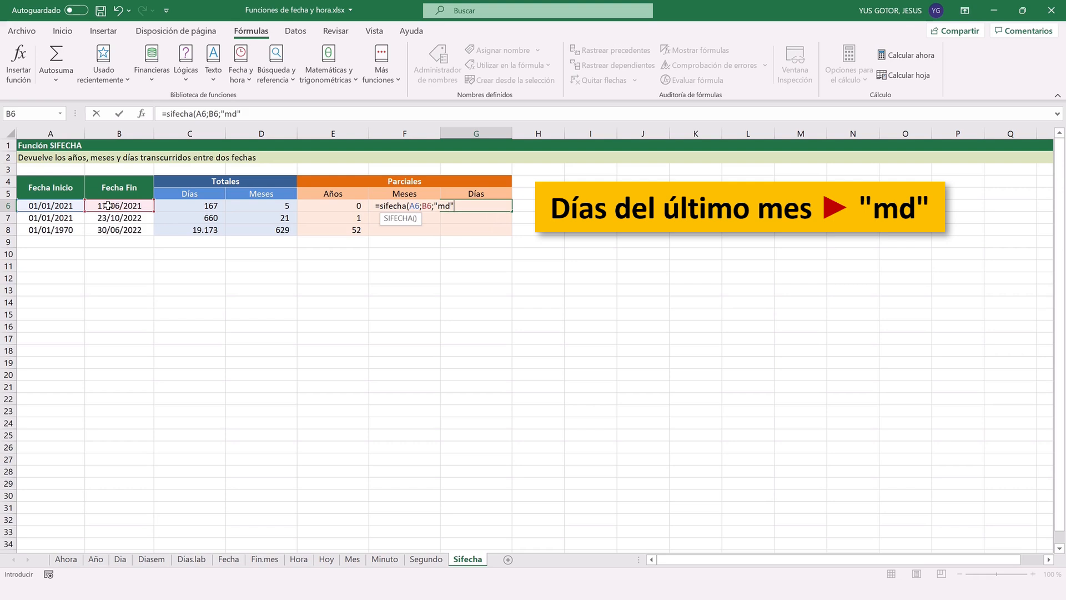
type("\")")
key("Return")
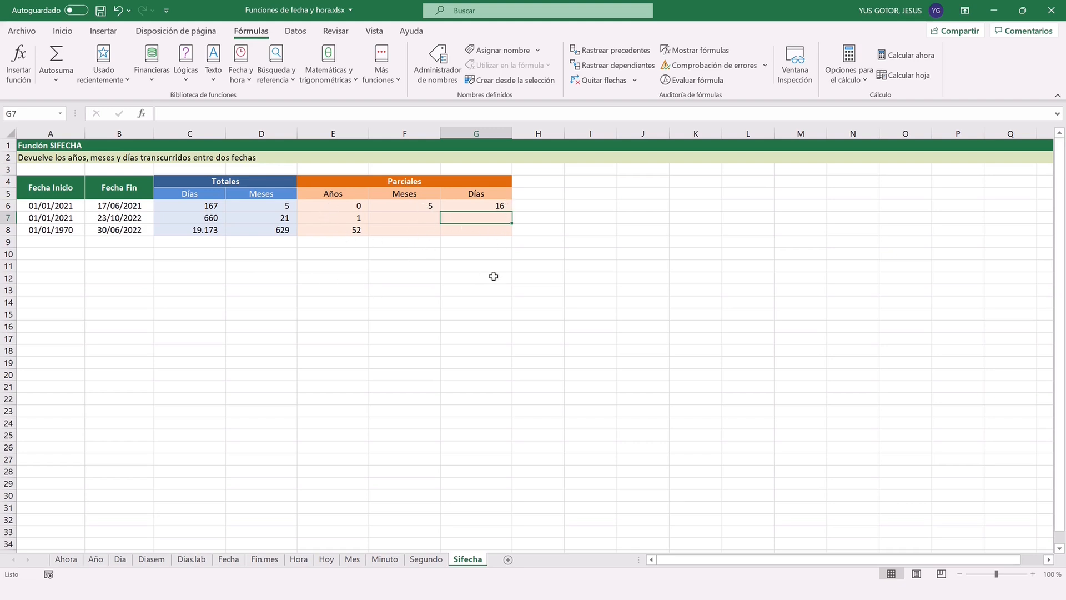
Fill the partial months and days formulas in F6:G6 down to row 8 and check the partial results.
left_click_drag(402, 208, 511, 234)
left_click_drag(333, 206, 500, 229)
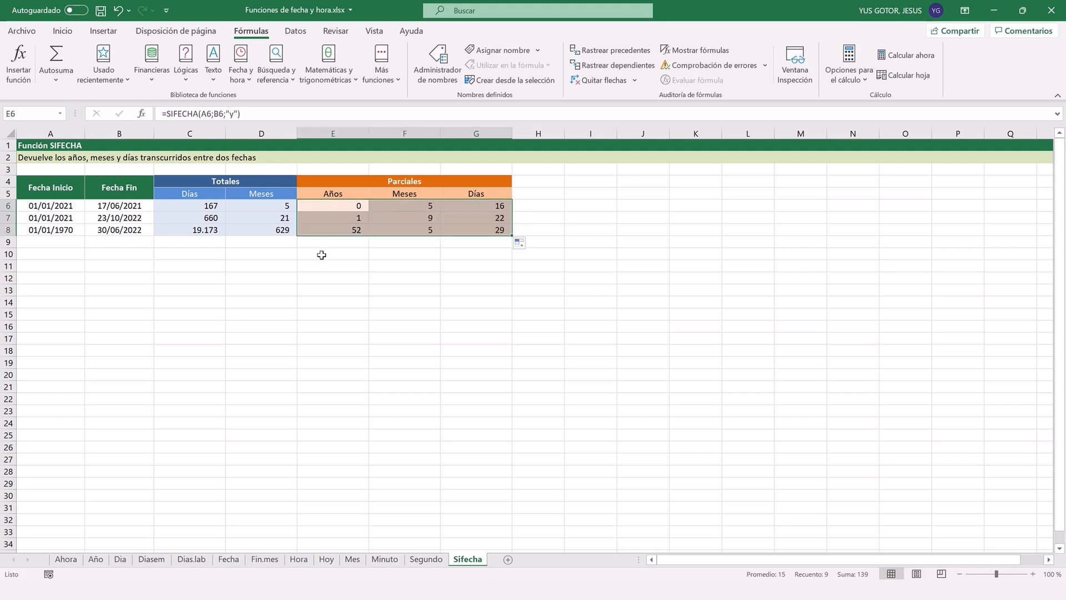
left_click(321, 254)
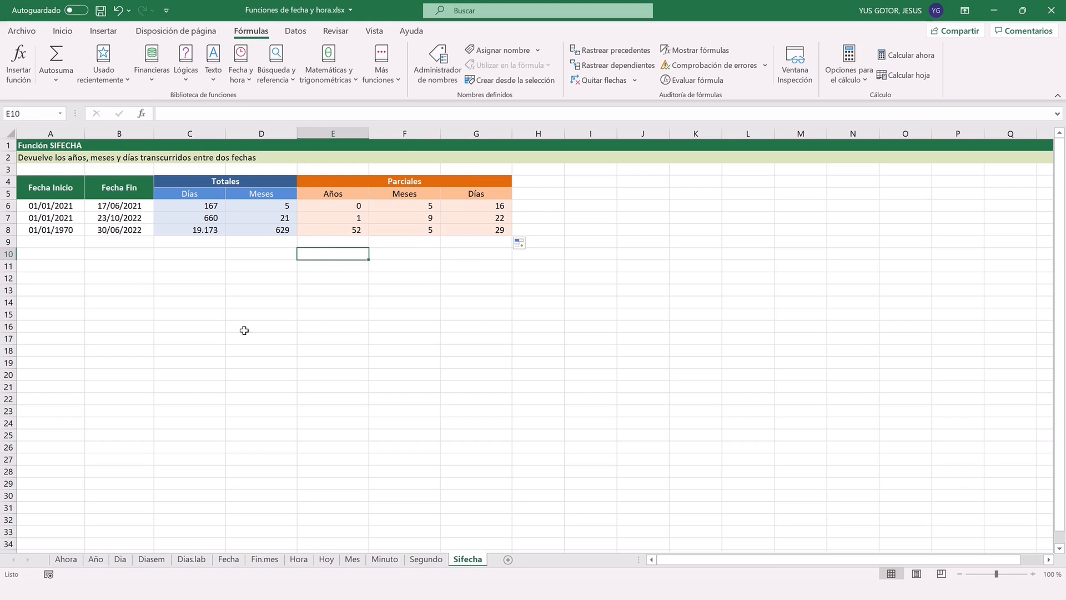